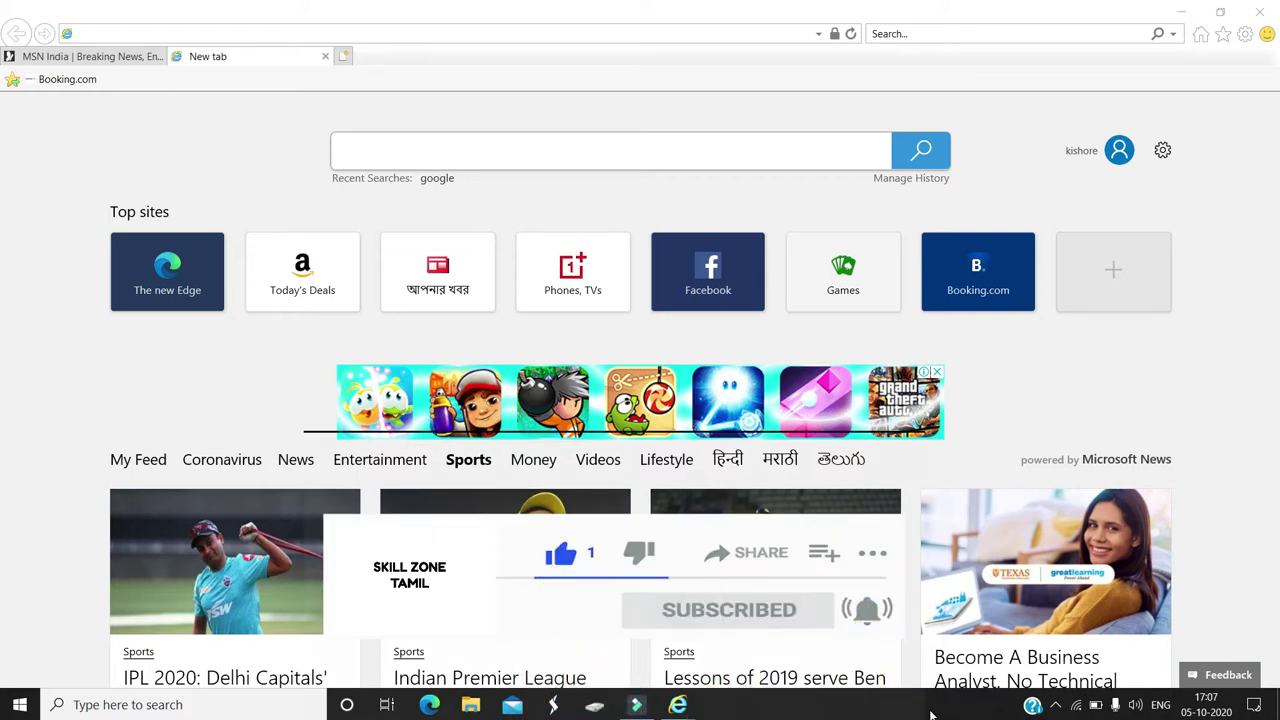
Launch Internet Explorer and bring its new-tab window to the front
{"action": "left_click", "coordinate": [127, 704]}
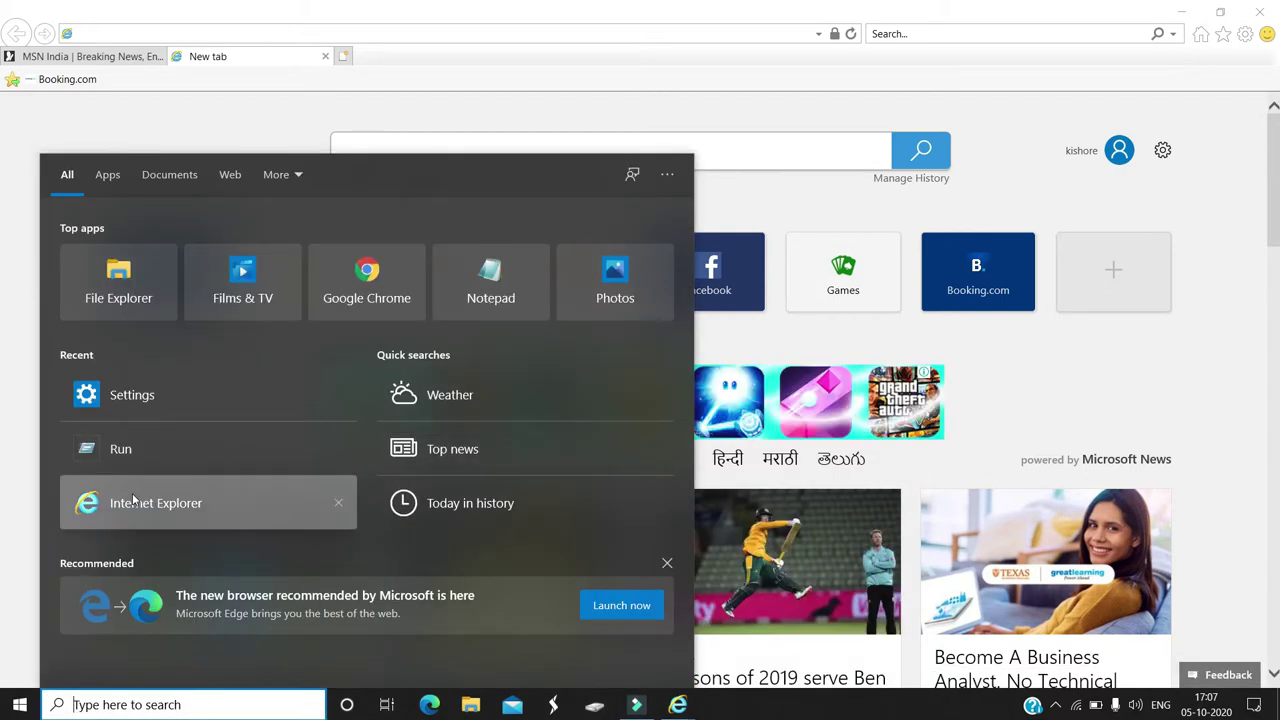
{"action": "left_click", "coordinate": [166, 511]}
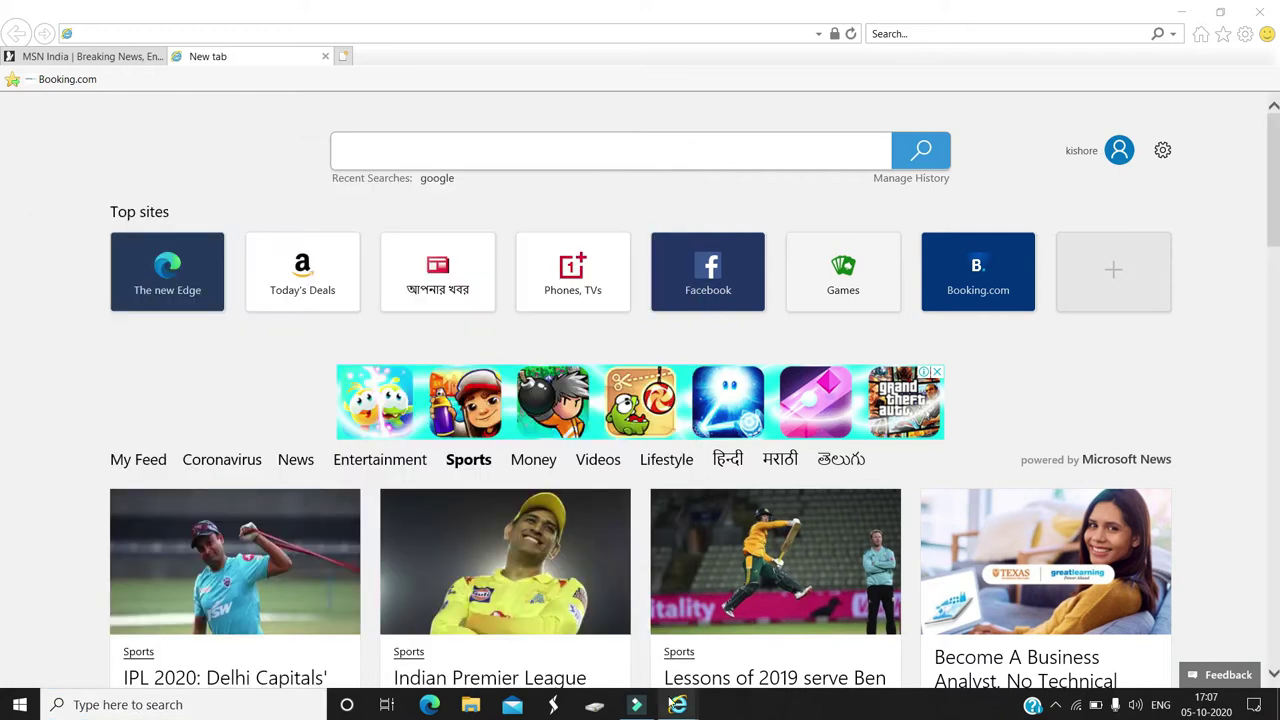
{"action": "mouse_move", "coordinate": [672, 702]}
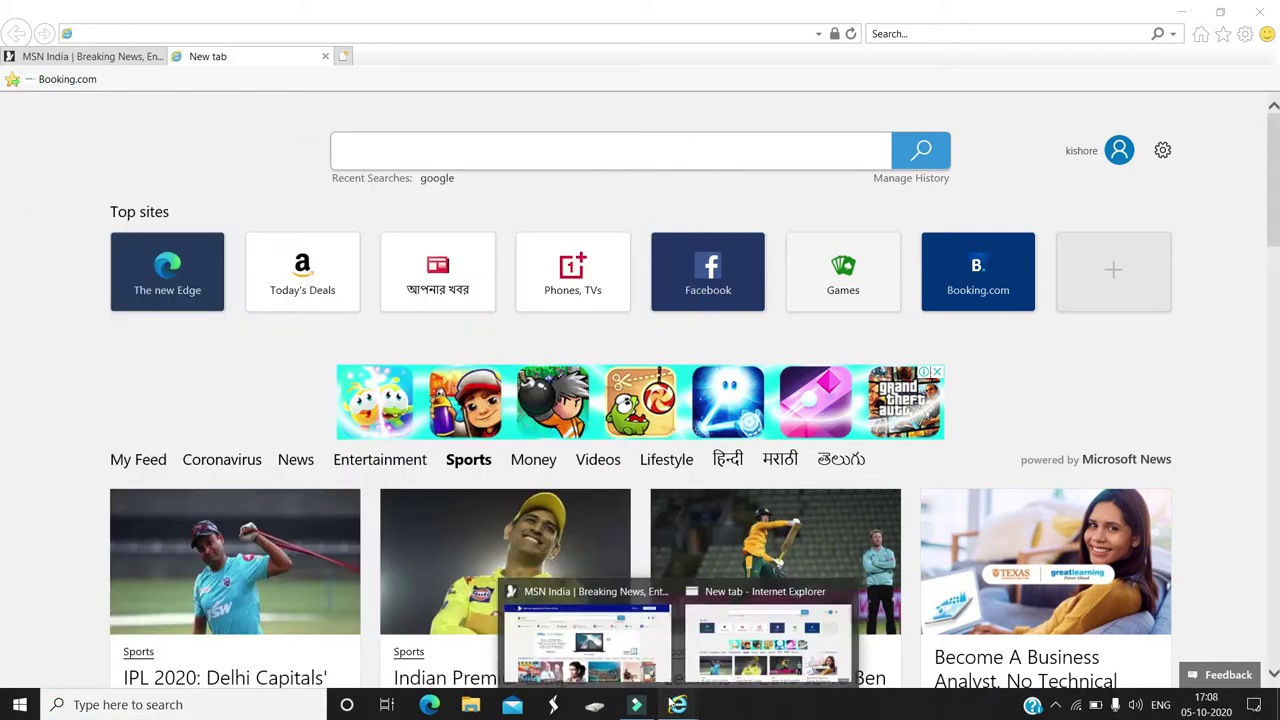
{"action": "left_click", "coordinate": [736, 662]}
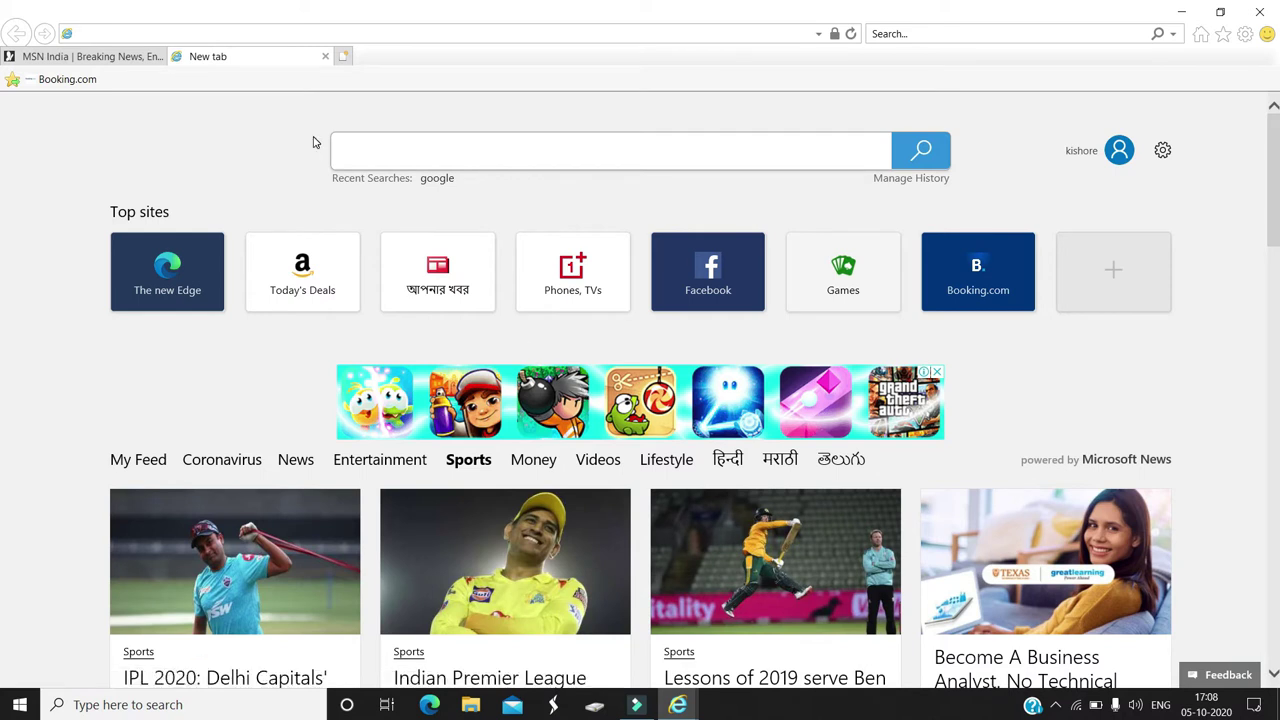
Search the web for "google" from the new tab page and open the Google home page
{"action": "left_click", "coordinate": [402, 147]}
{"action": "type", "text": "google"}
{"action": "key", "text": "Return"}
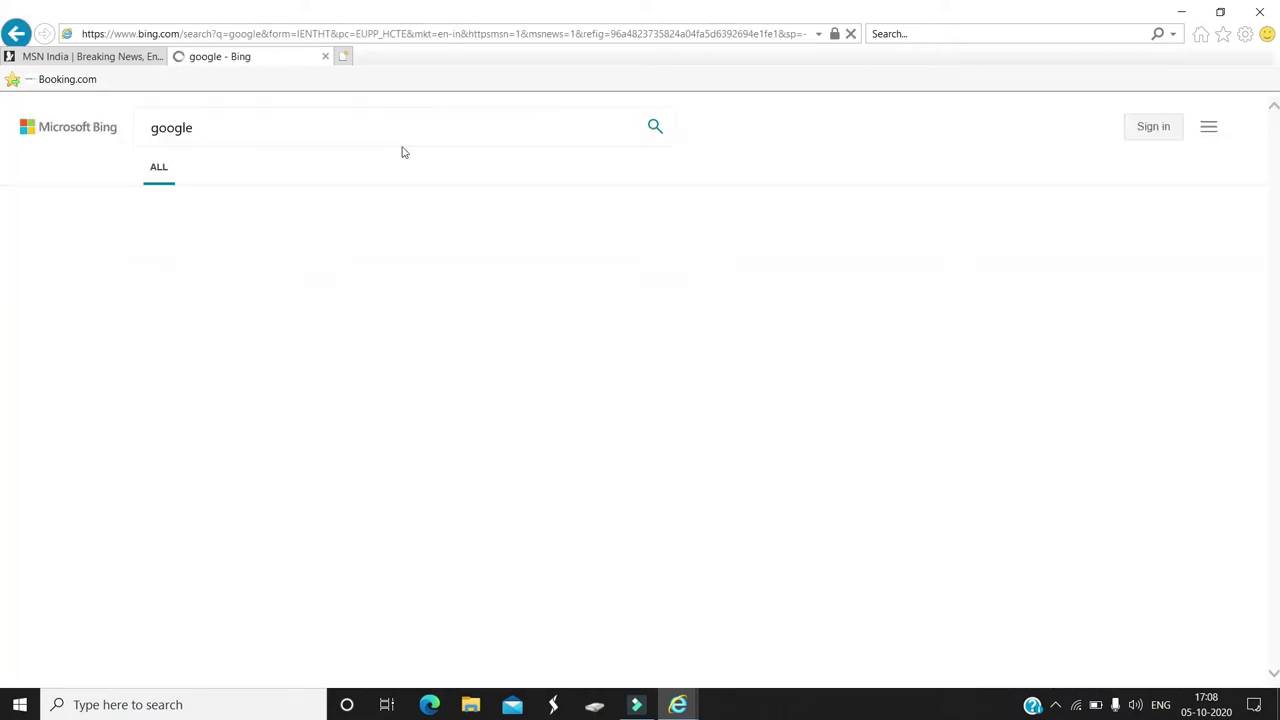
{"action": "left_click", "coordinate": [244, 338]}
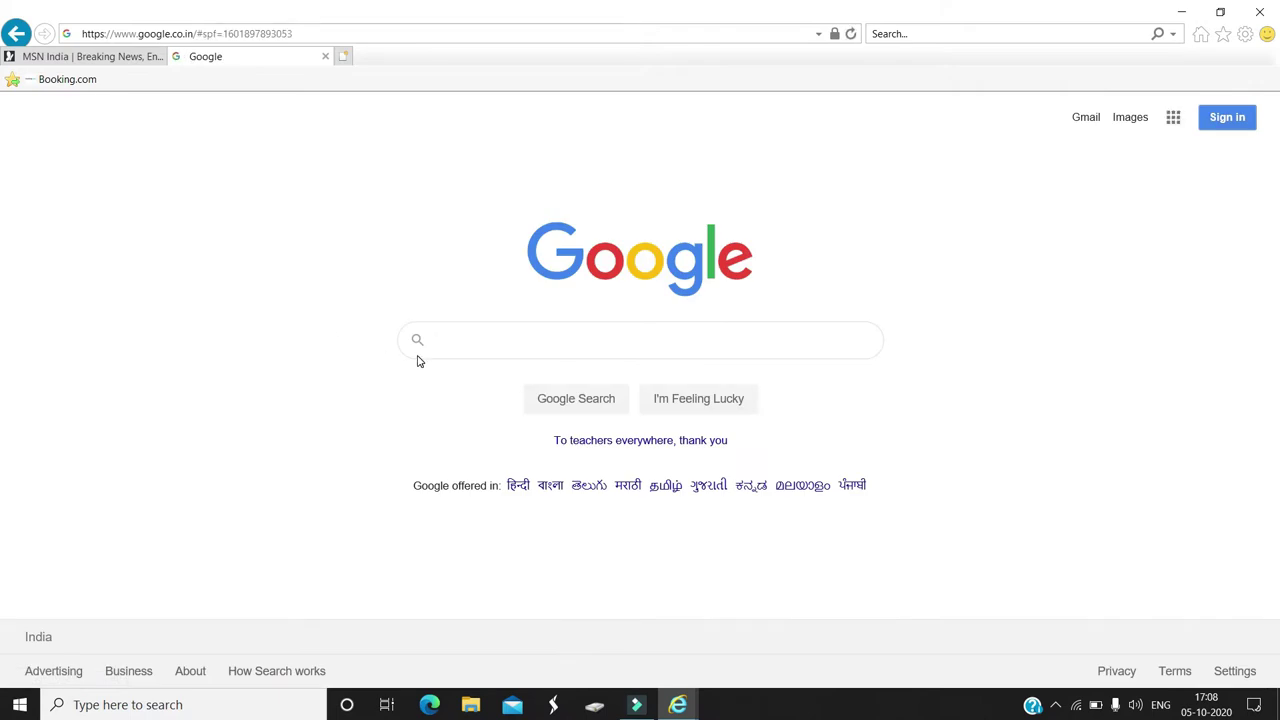
Search Google for "download google chrome for windows 10" using the matching suggestion
{"action": "left_click", "coordinate": [449, 352]}
{"action": "type", "text": "dowm"}
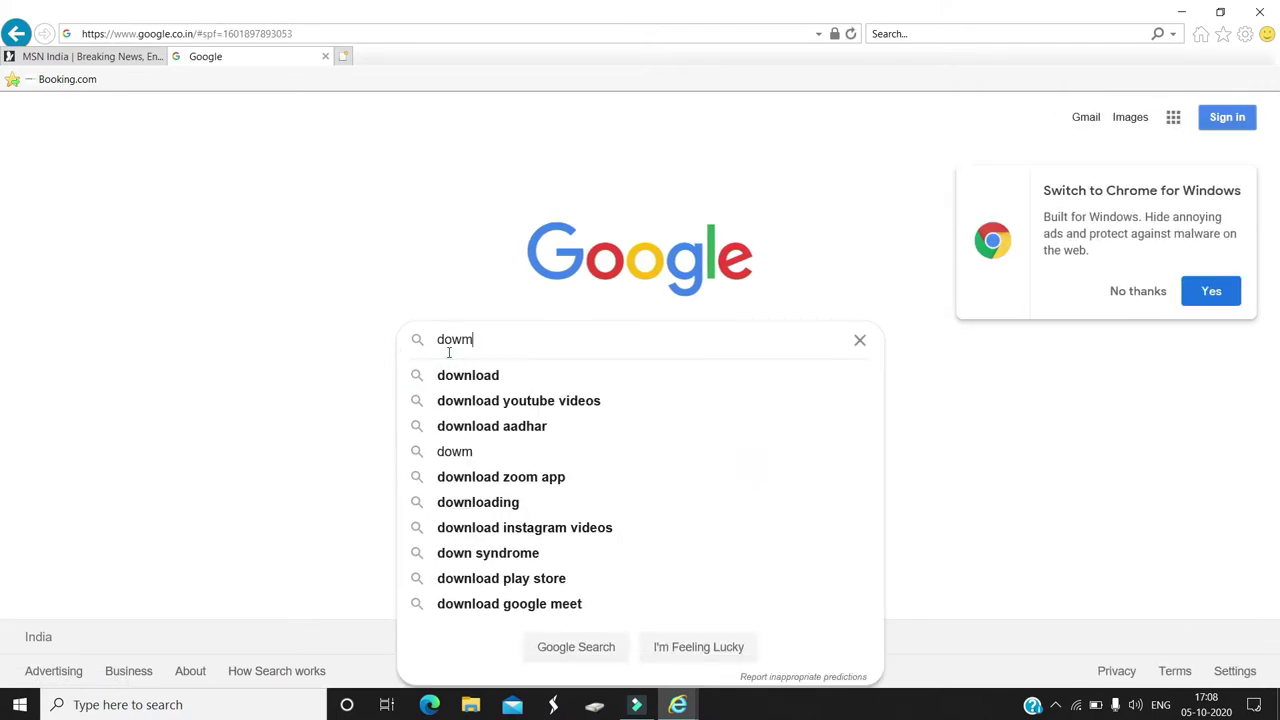
{"action": "key", "text": "BackSpace"}
{"action": "type", "text": "nloa"}
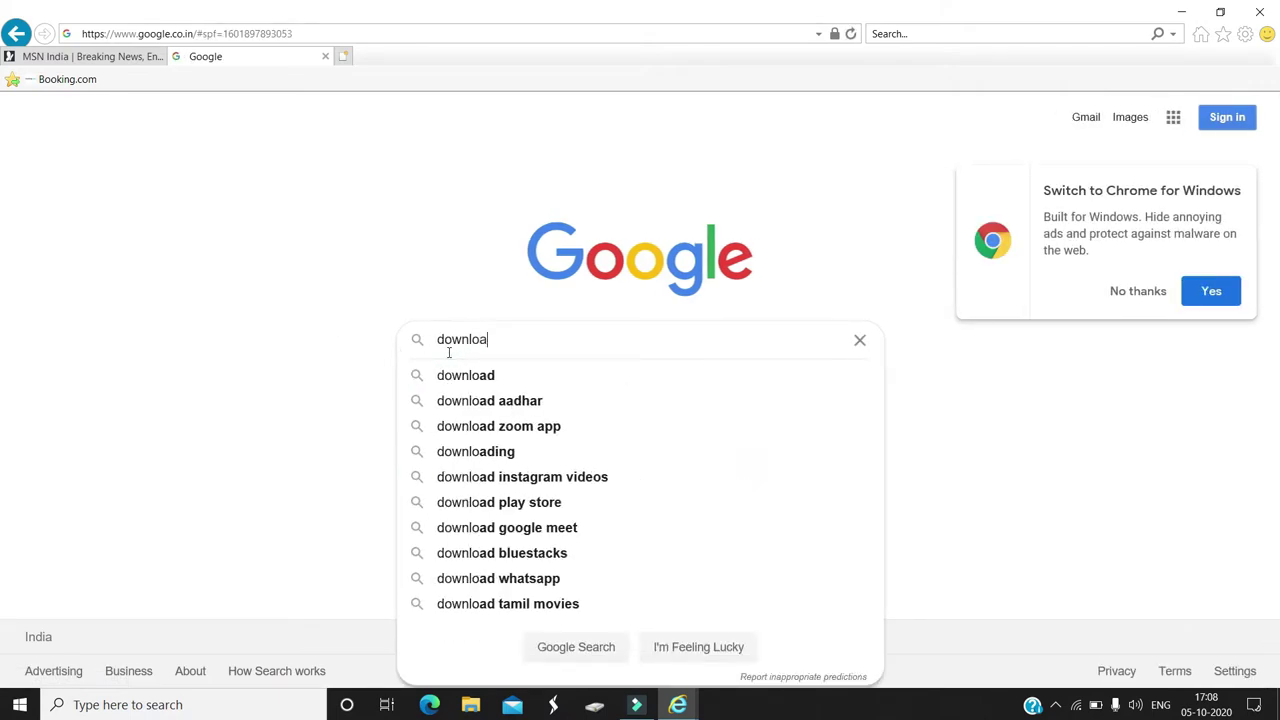
{"action": "type", "text": "d googl"}
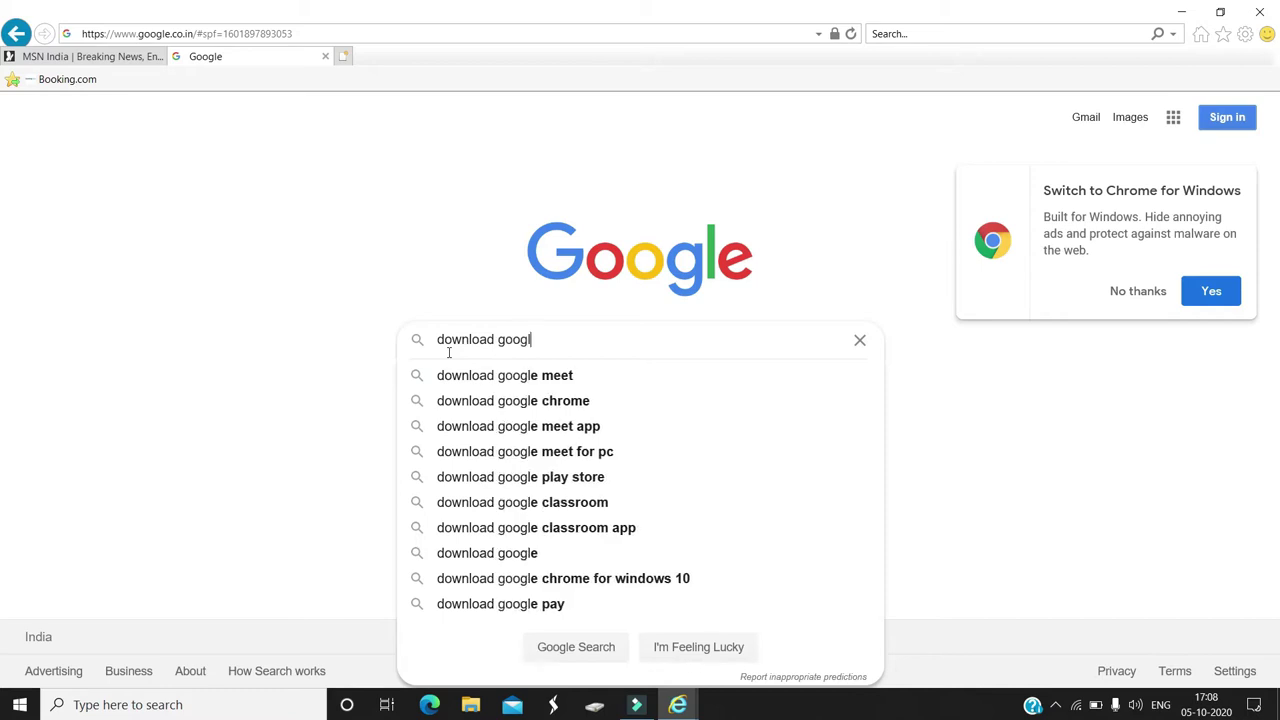
{"action": "type", "text": "e chro"}
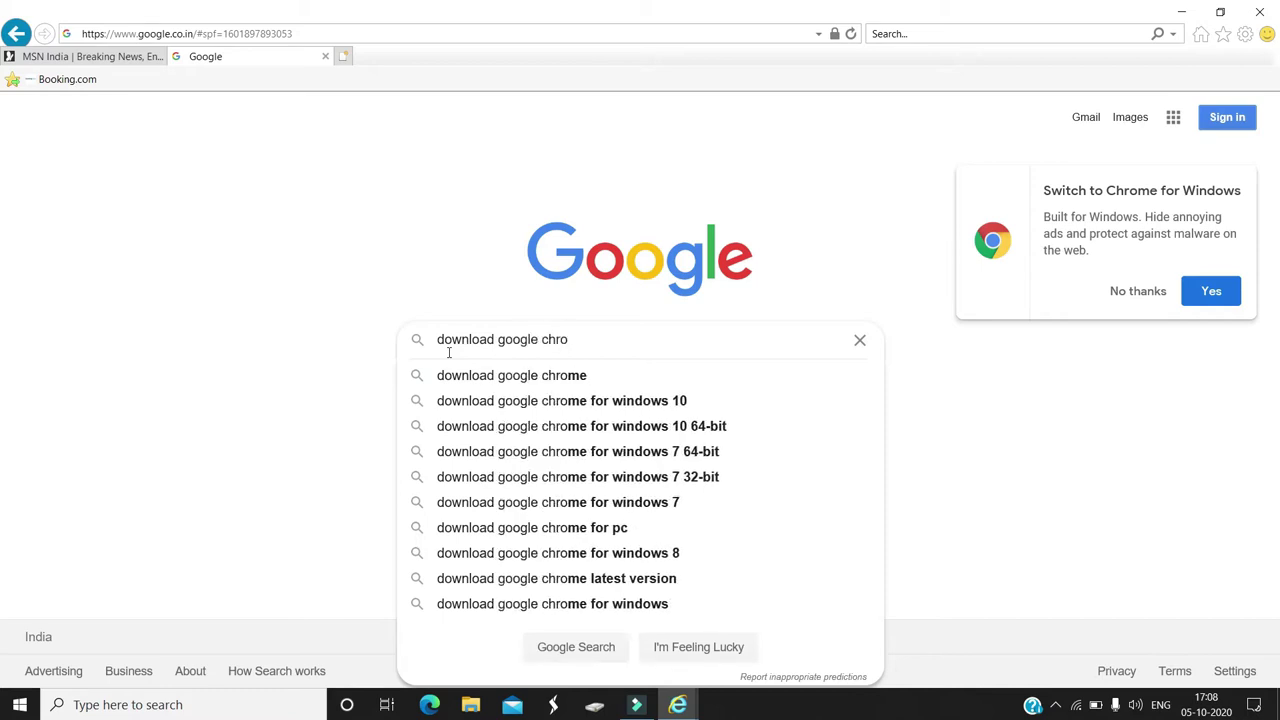
{"action": "left_click", "coordinate": [545, 400]}
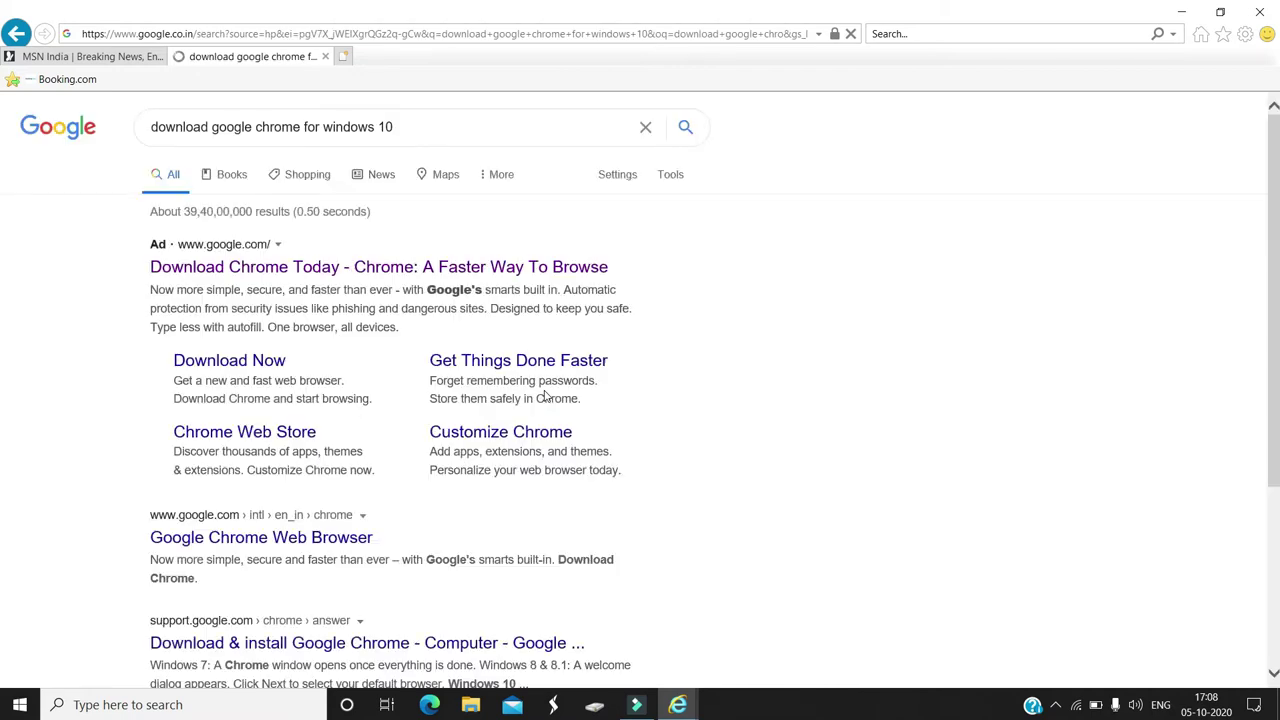
Open the official Chrome download page and download the installer as ChromeSetup_2.exe to Downloads\Programs
{"action": "left_click", "coordinate": [442, 267]}
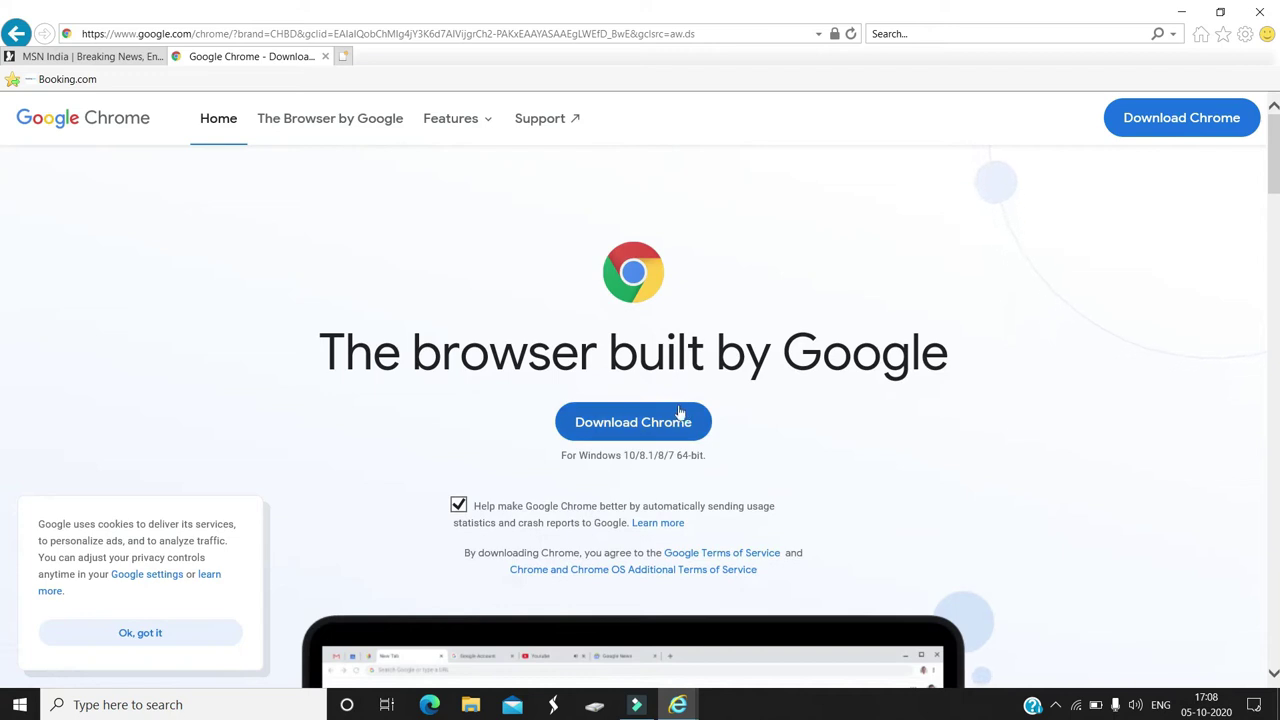
{"action": "left_click", "coordinate": [637, 424]}
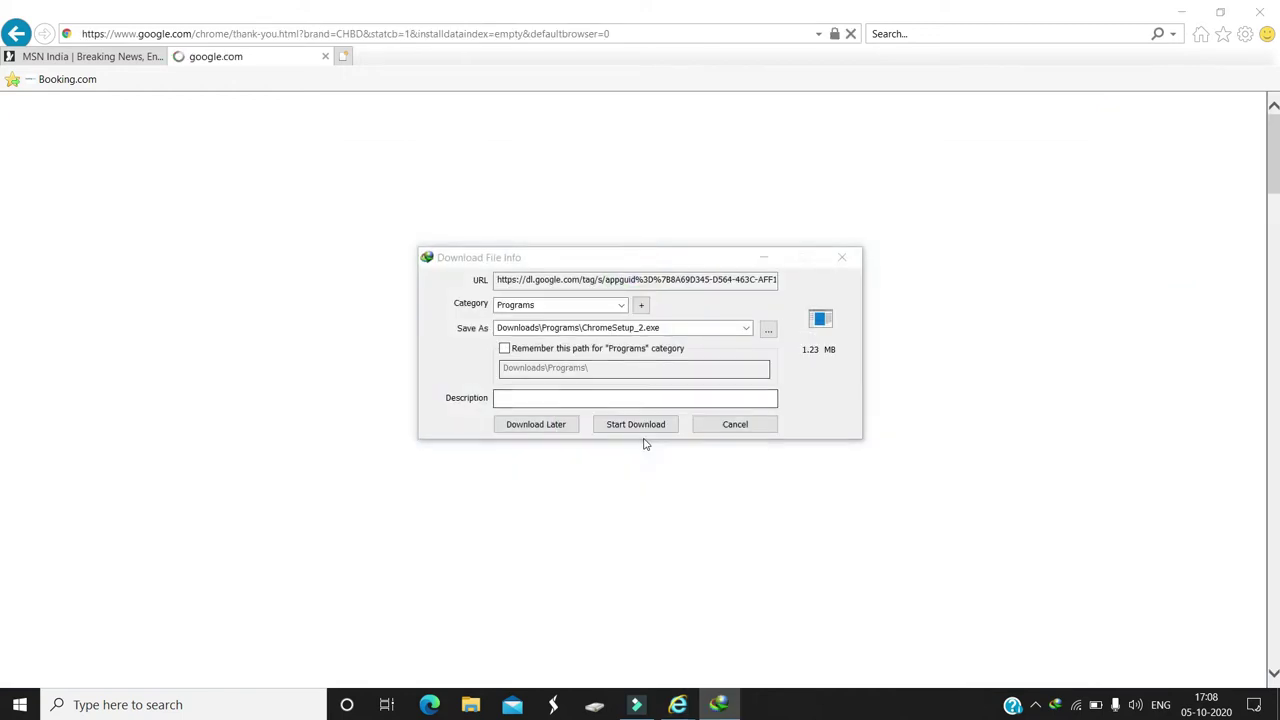
{"action": "left_click", "coordinate": [643, 426]}
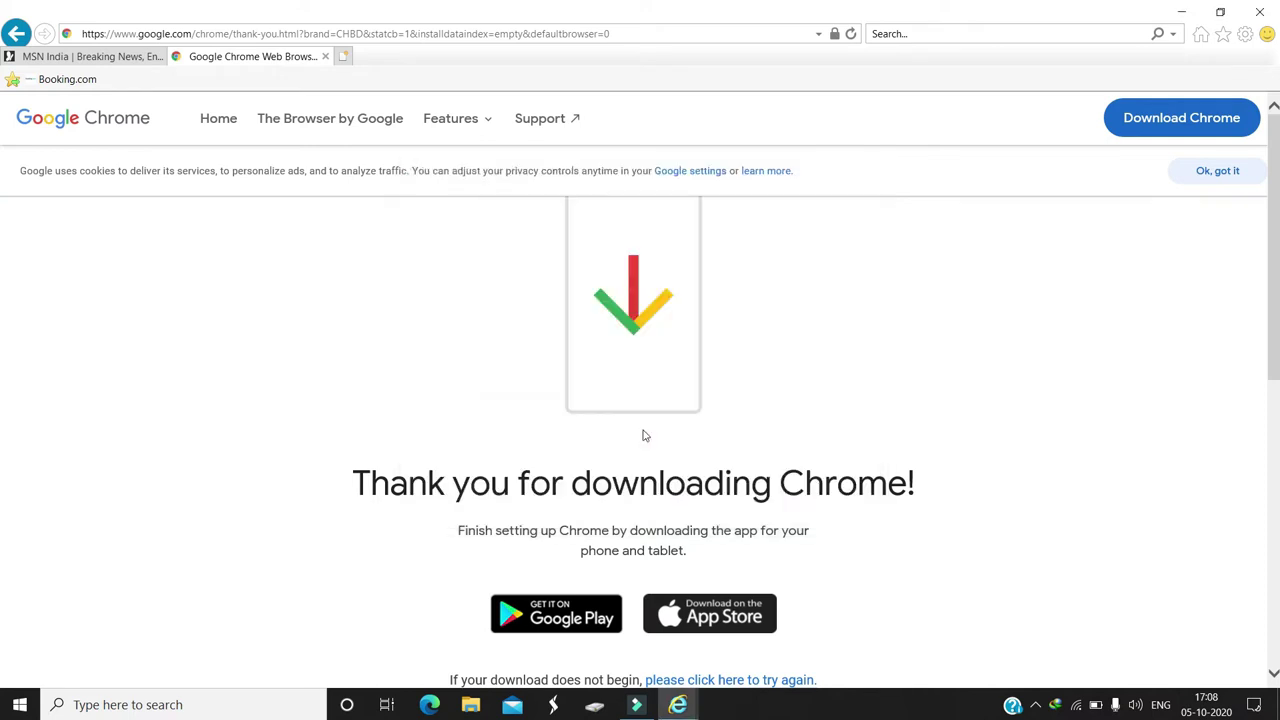
Switch to File Explorer and open the Programs folder inside Downloads
{"action": "left_click", "coordinate": [471, 705]}
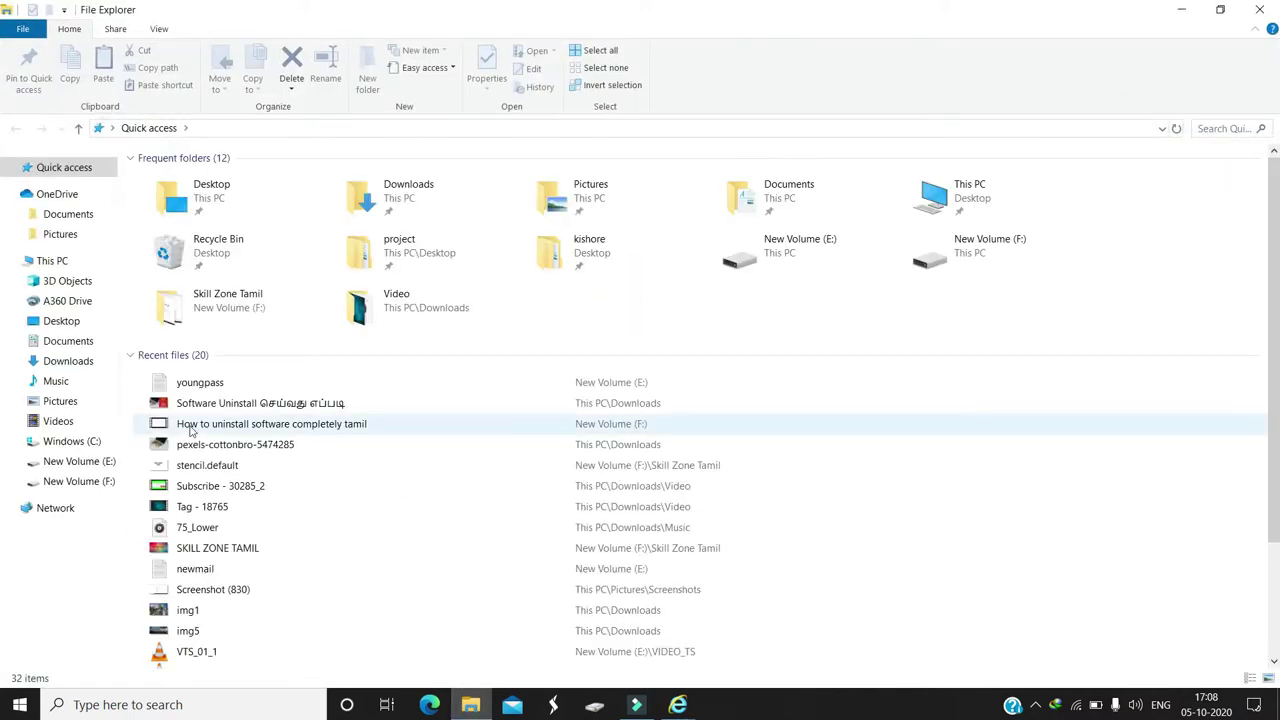
{"action": "left_click", "coordinate": [56, 368]}
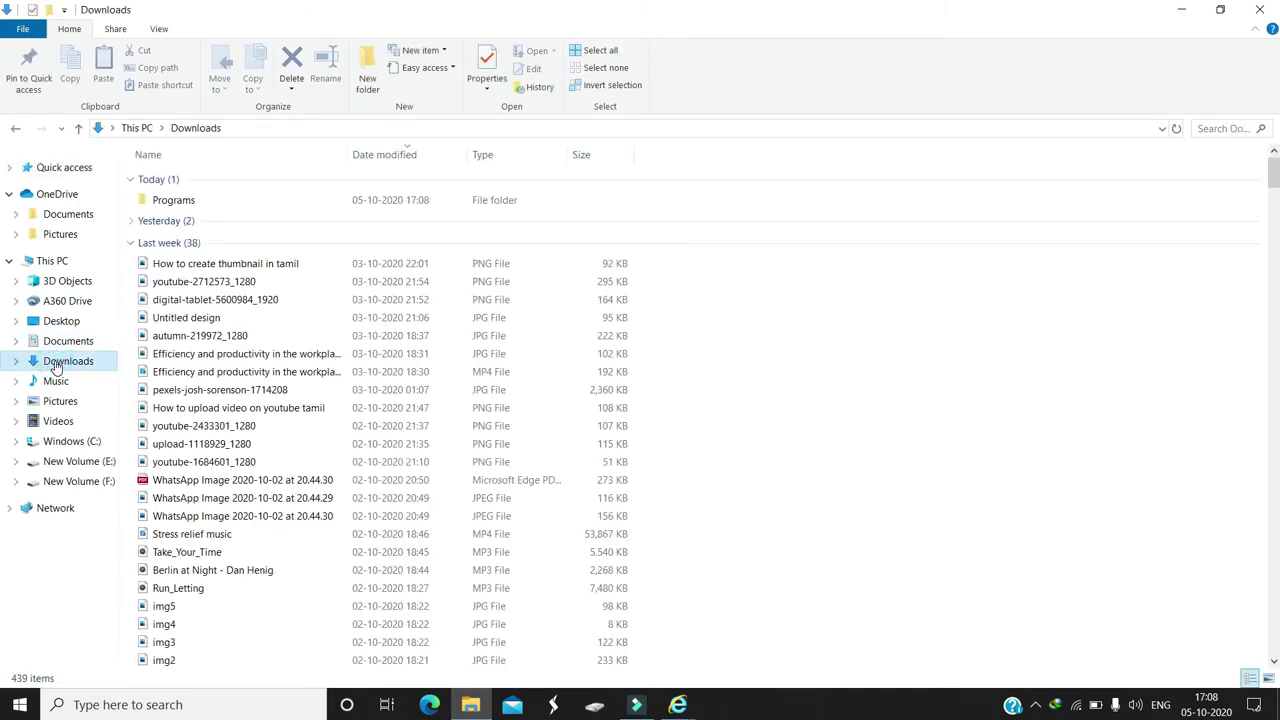
{"action": "left_click", "coordinate": [201, 209]}
{"action": "double_click", "coordinate": [201, 209]}
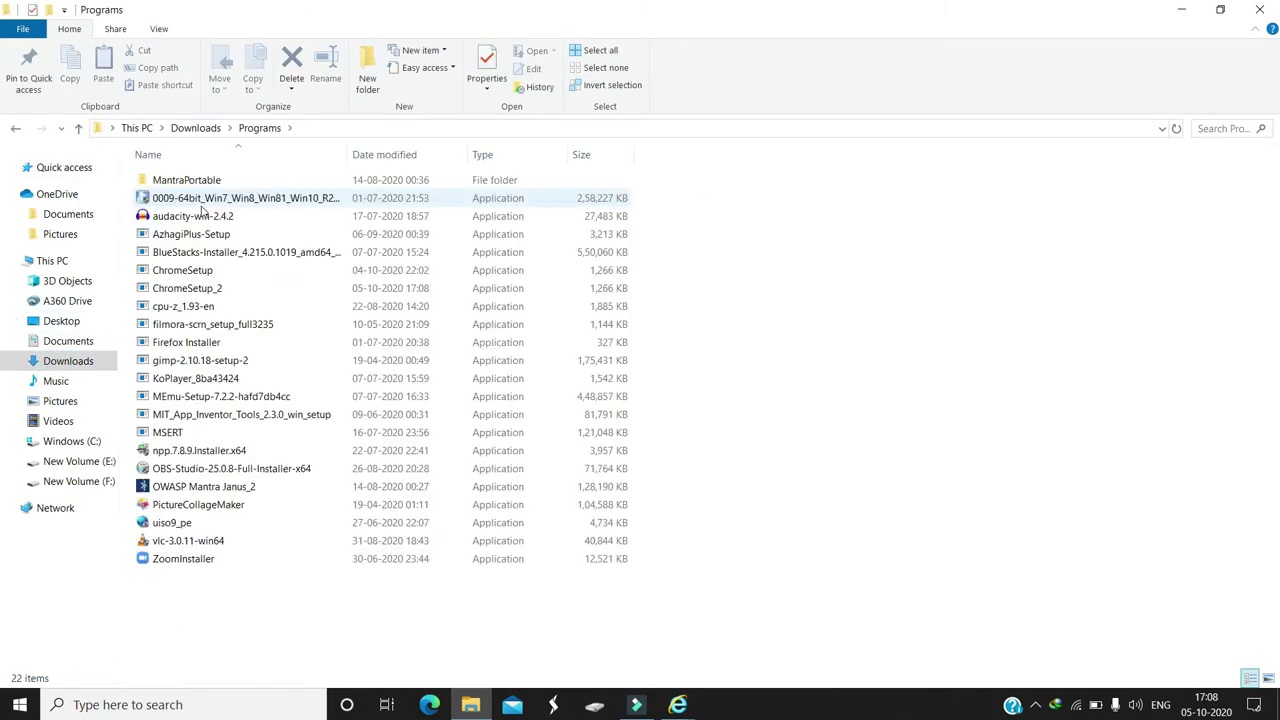
Run the ChromeSetup_2 installer and move its progress window aside while Chrome installs
{"action": "left_click", "coordinate": [200, 290]}
{"action": "double_click", "coordinate": [199, 290]}
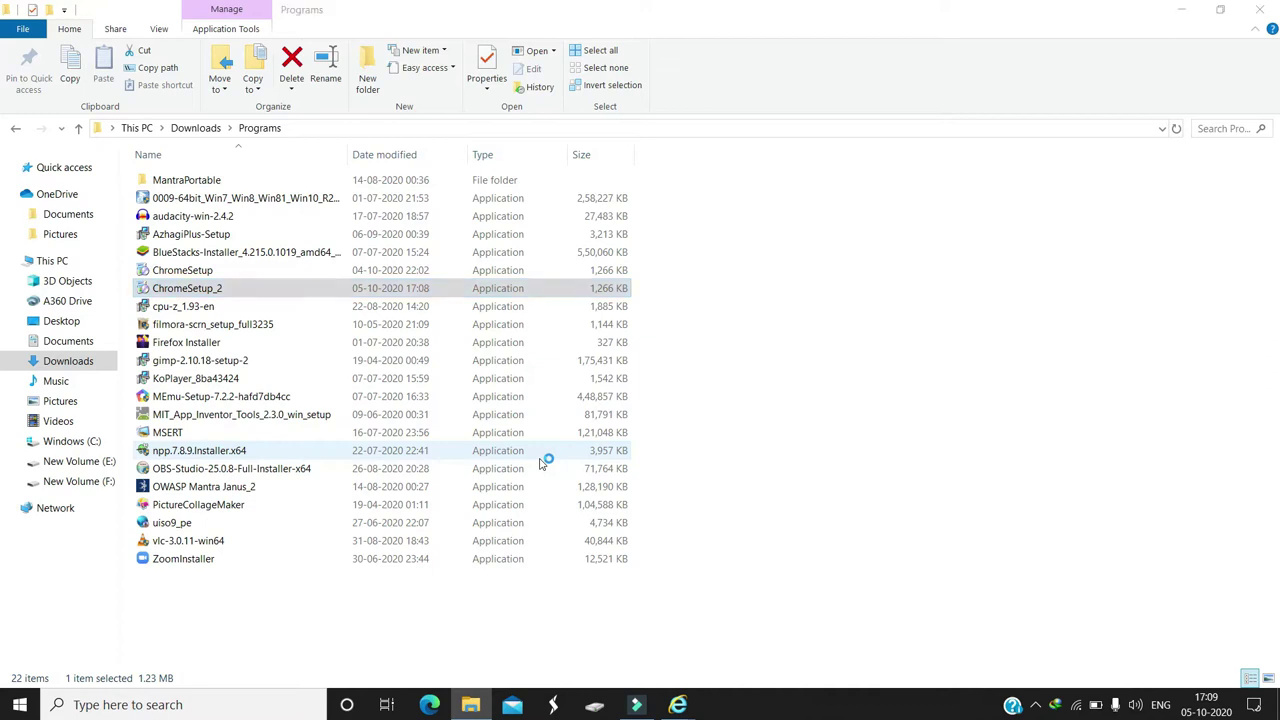
{"action": "mouse_move", "coordinate": [722, 706]}
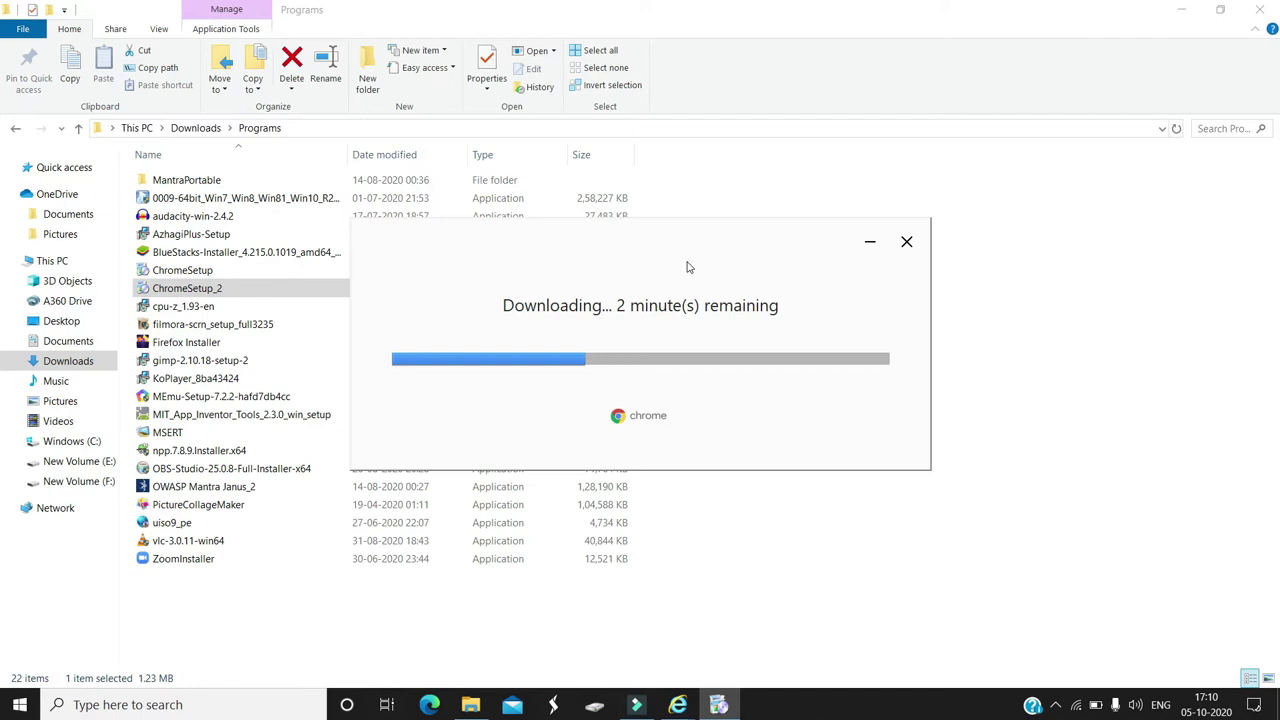
{"action": "left_click_drag", "start_coordinate": [669, 248], "coordinate": [440, 187]}
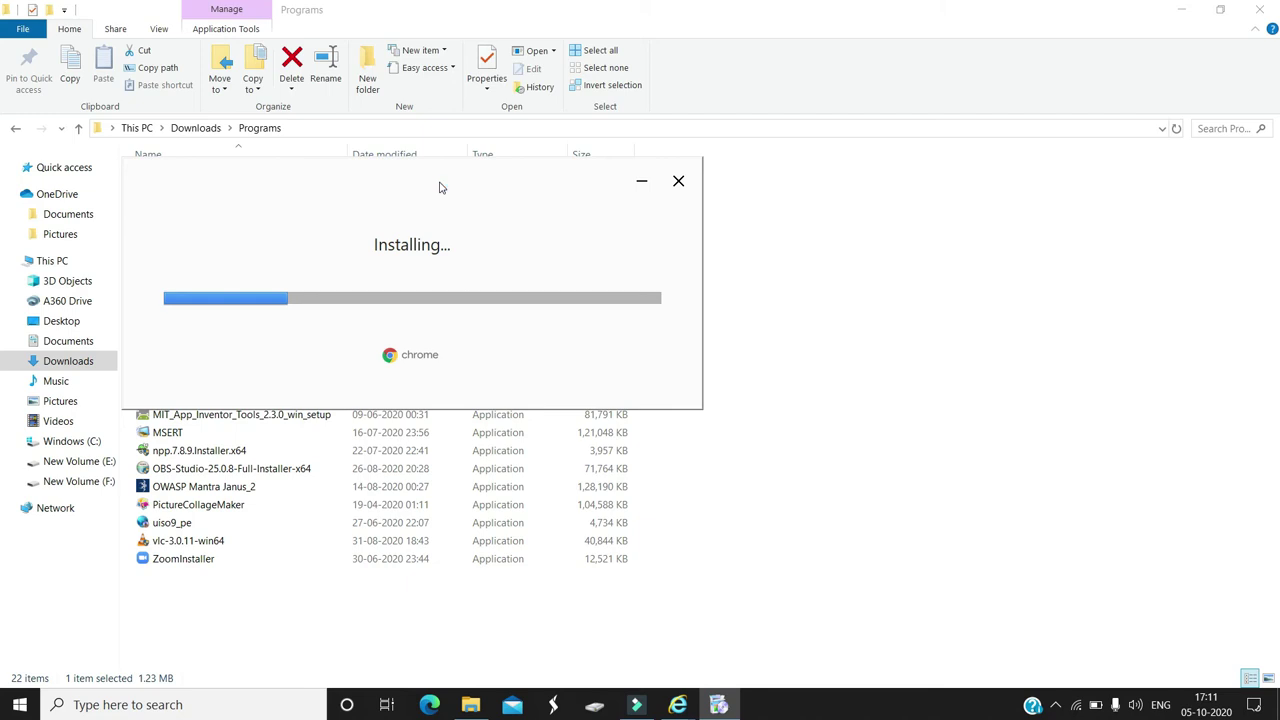
{"action": "mouse_move", "coordinate": [446, 193]}
{"action": "left_mouse_down"}
{"action": "mouse_move", "coordinate": [445, 217]}
{"action": "mouse_move", "coordinate": [444, 200]}
{"action": "left_mouse_up"}
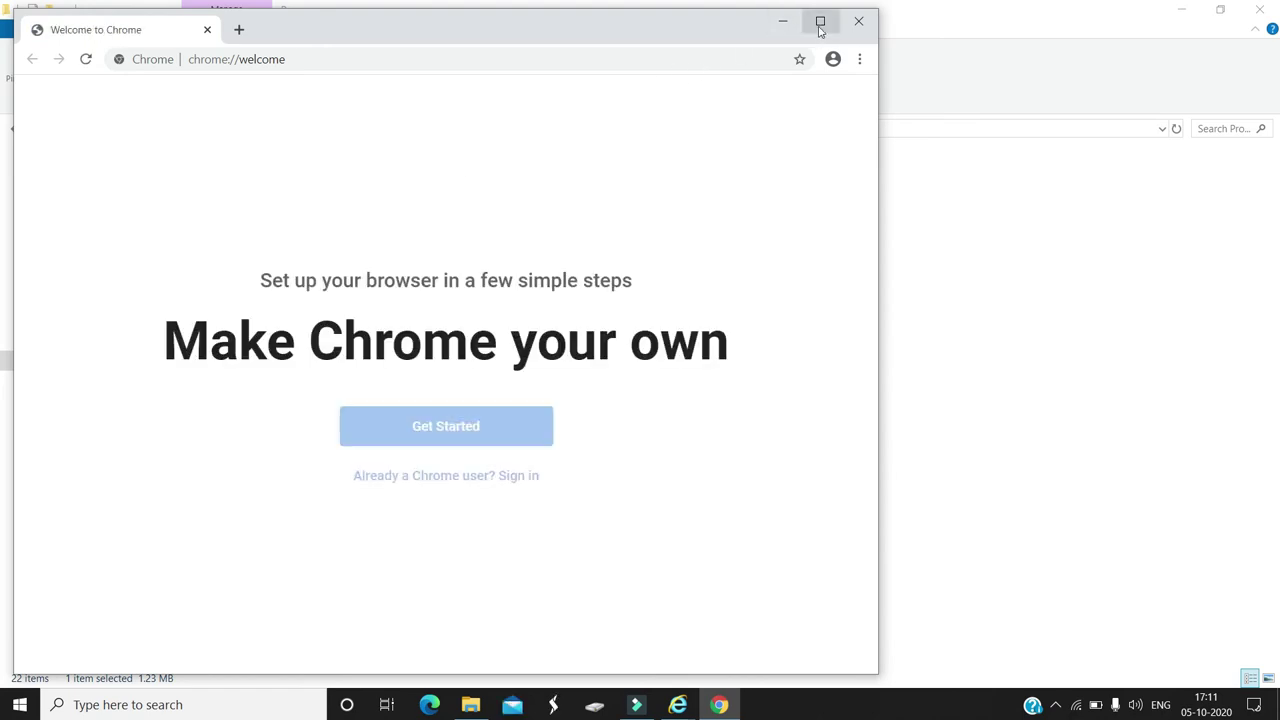
Maximize the Chrome welcome window and complete its setup, keeping the Gmail, YouTube and Maps bookmarks and the Default background
{"action": "left_click", "coordinate": [820, 21]}
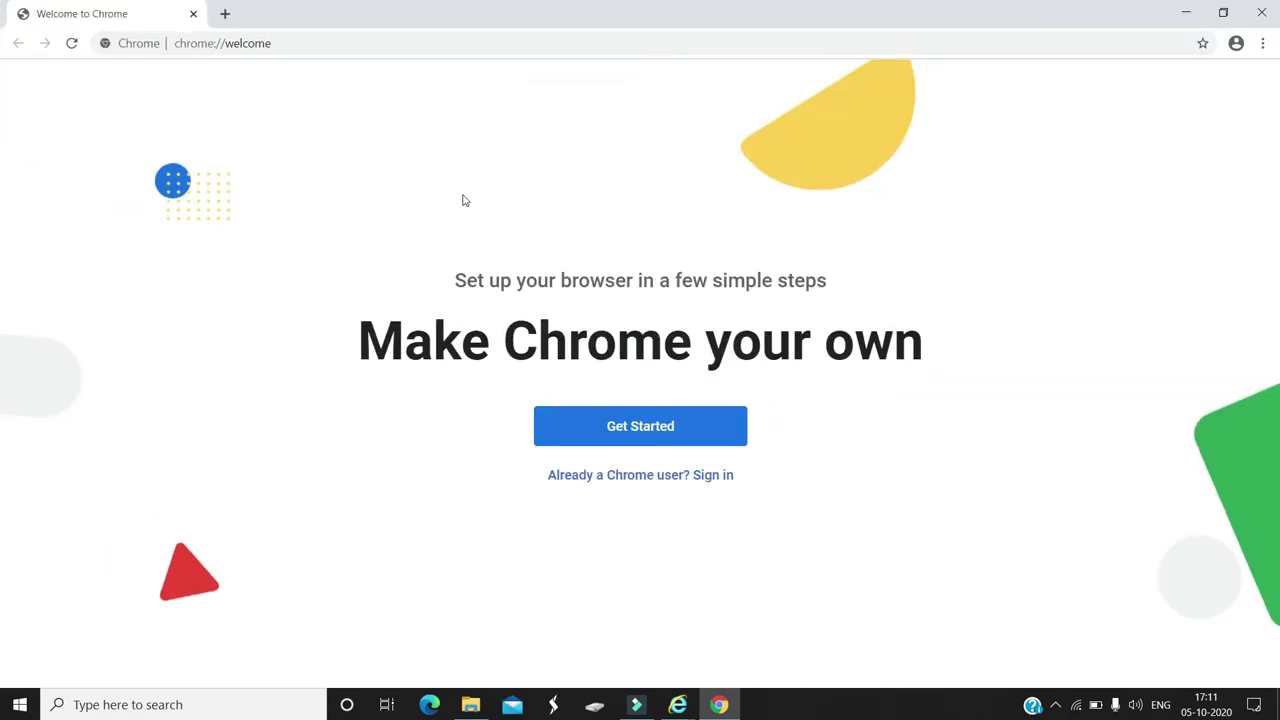
{"action": "left_click", "coordinate": [668, 436]}
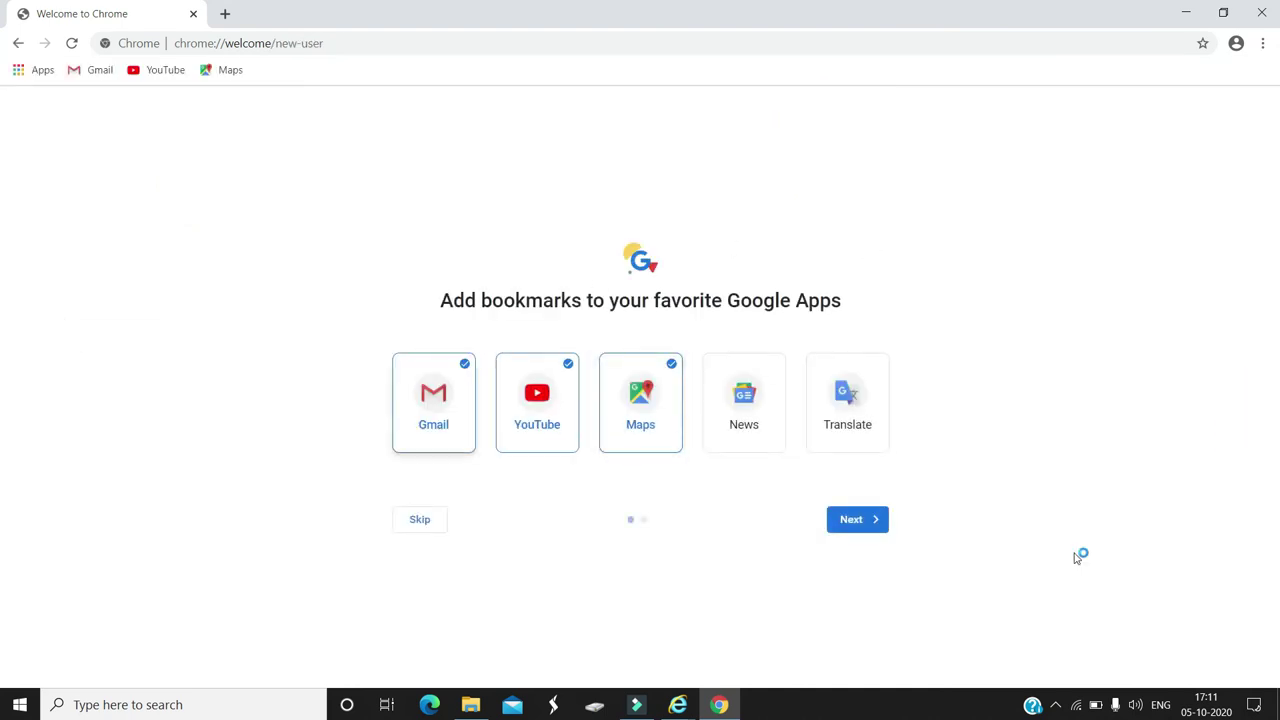
{"action": "left_click", "coordinate": [858, 524]}
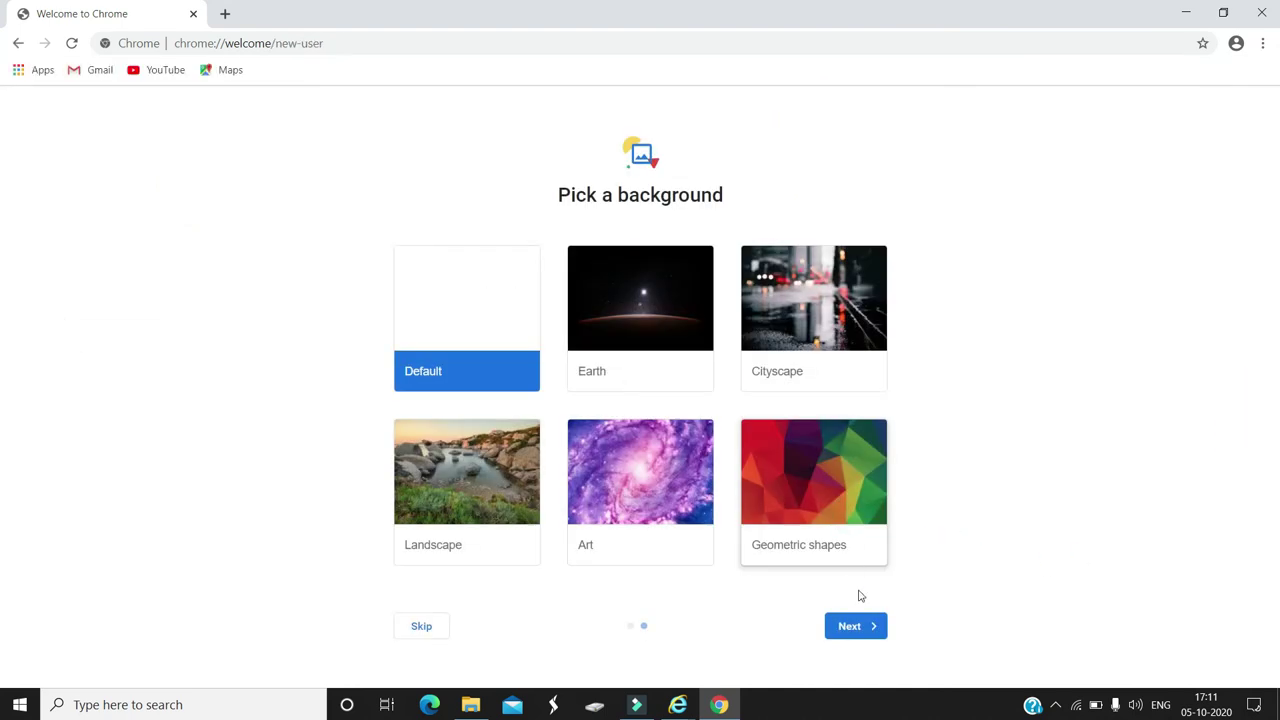
{"action": "left_click", "coordinate": [860, 621]}
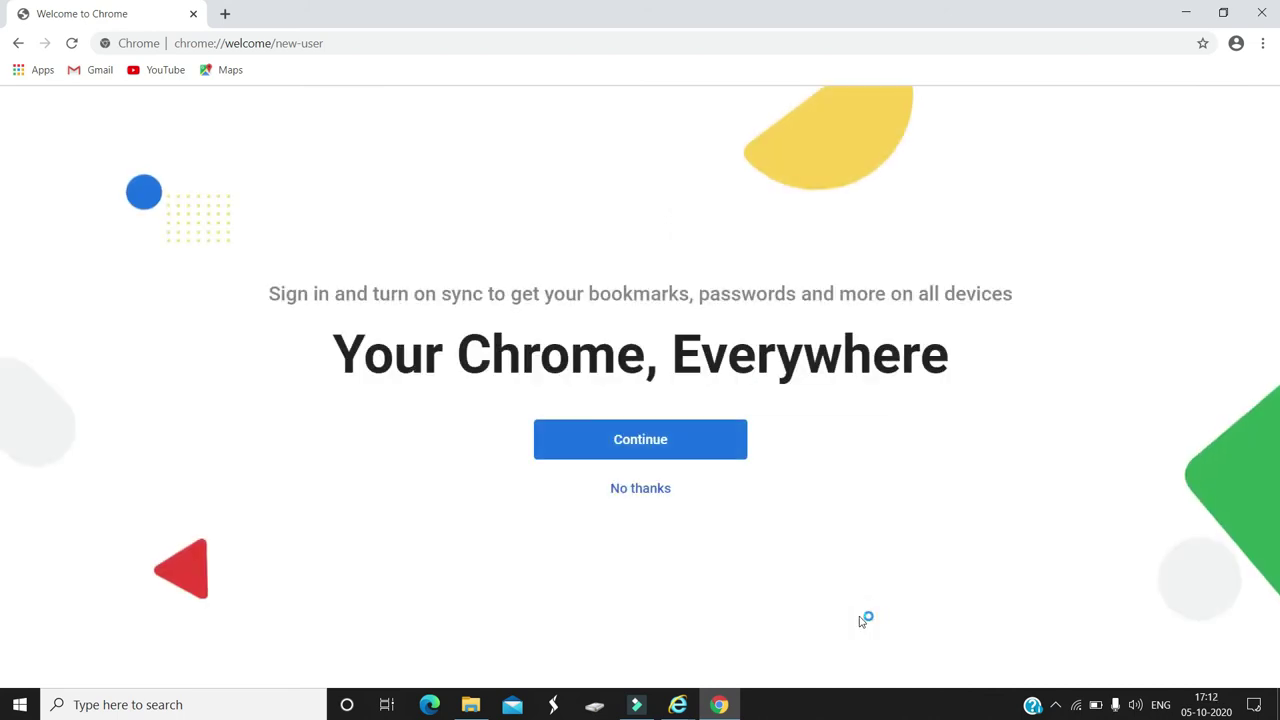
Continue to the Chrome sign-in page, then leave it by opening a new tab and closing the sign-in tab
{"action": "left_click", "coordinate": [625, 440]}
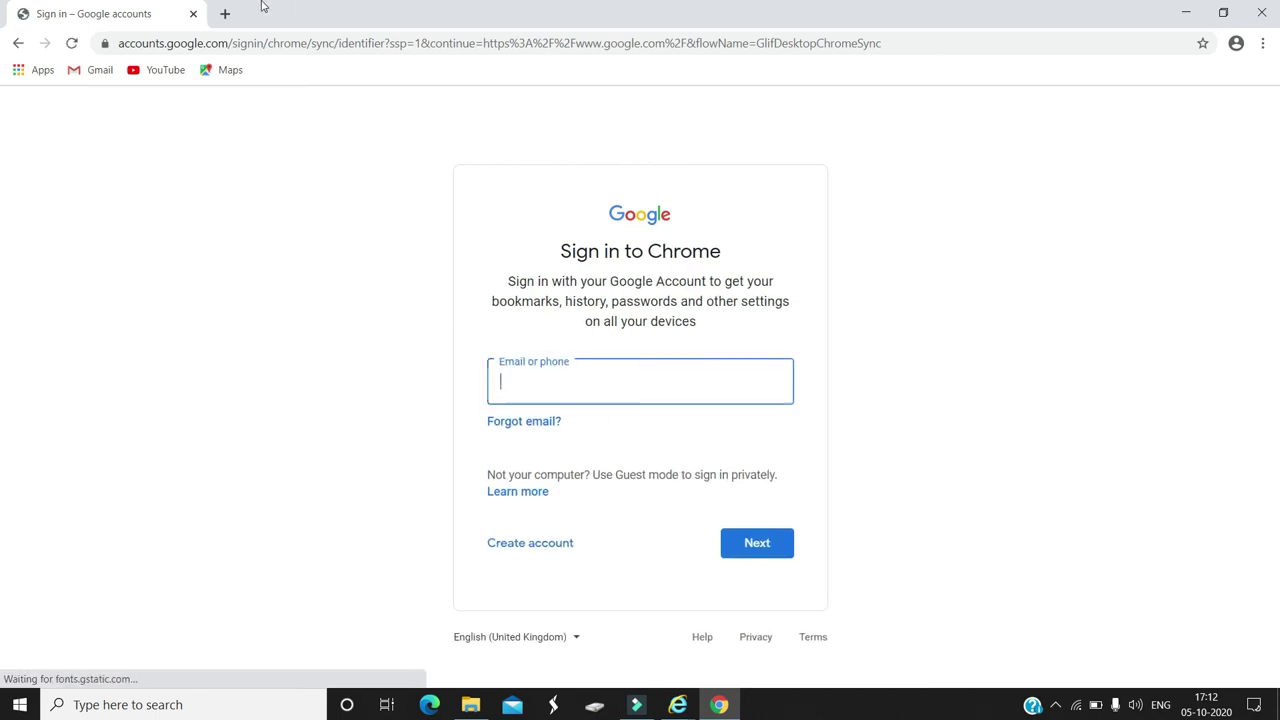
{"action": "left_click", "coordinate": [224, 13]}
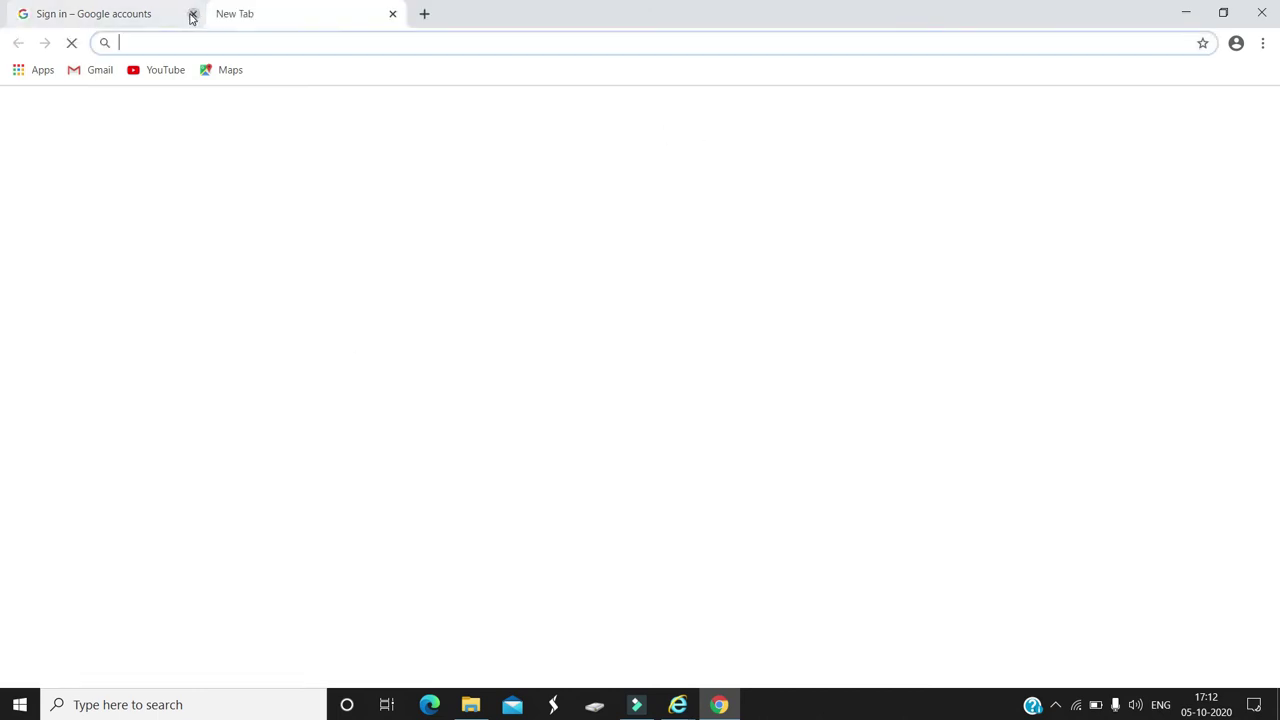
{"action": "left_click", "coordinate": [192, 14]}
Search for "google" from the new tab page in Chrome and look through the results
{"action": "left_click", "coordinate": [580, 347]}
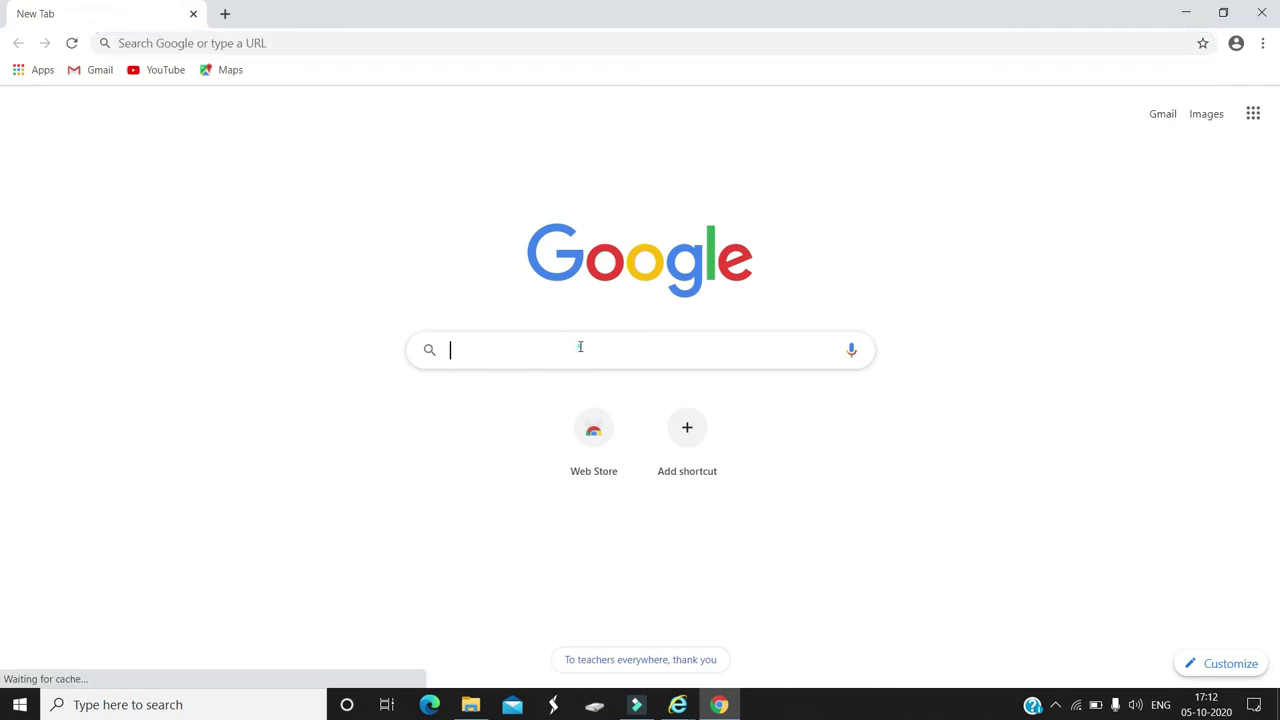
{"action": "left_click", "coordinate": [580, 347]}
{"action": "type", "text": "google"}
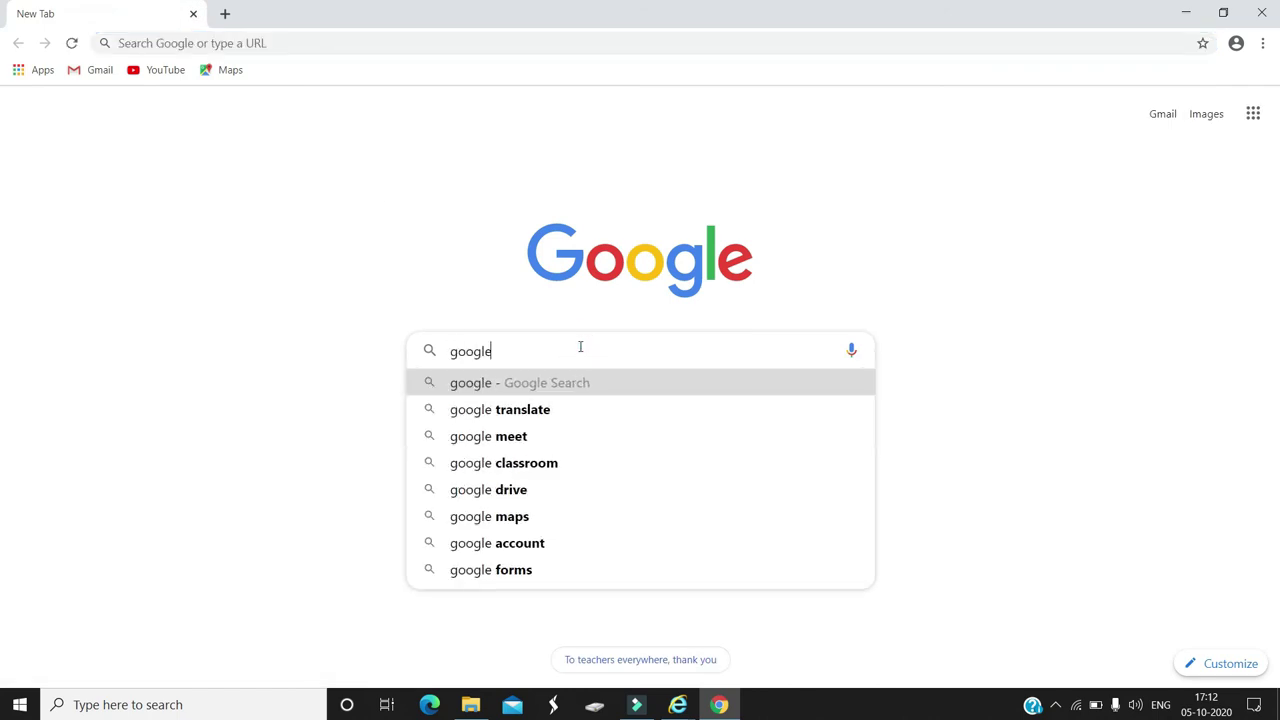
{"action": "key", "text": "Return"}
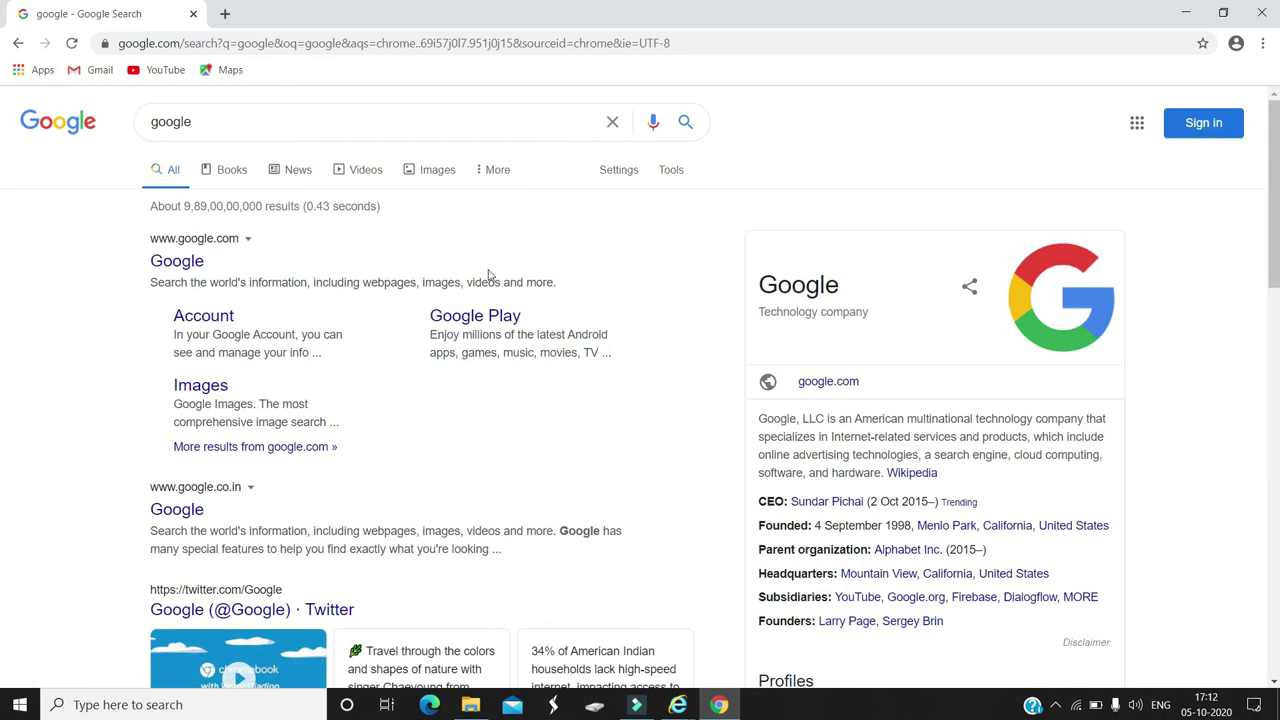
{"action": "left_click_drag", "start_coordinate": [1273, 203], "coordinate": [1266, 44]}
Open Windows Settings and go to the Default apps page of the Apps category
{"action": "left_click", "coordinate": [197, 706]}
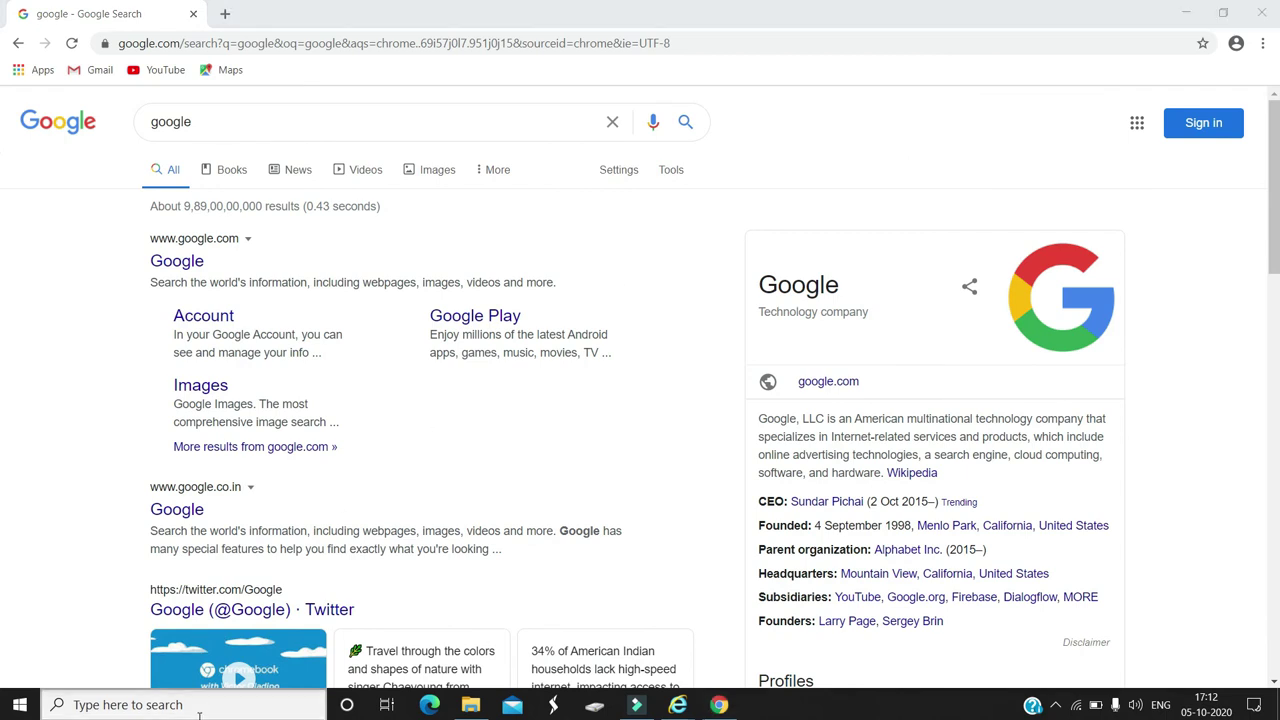
{"action": "type", "text": "sett"}
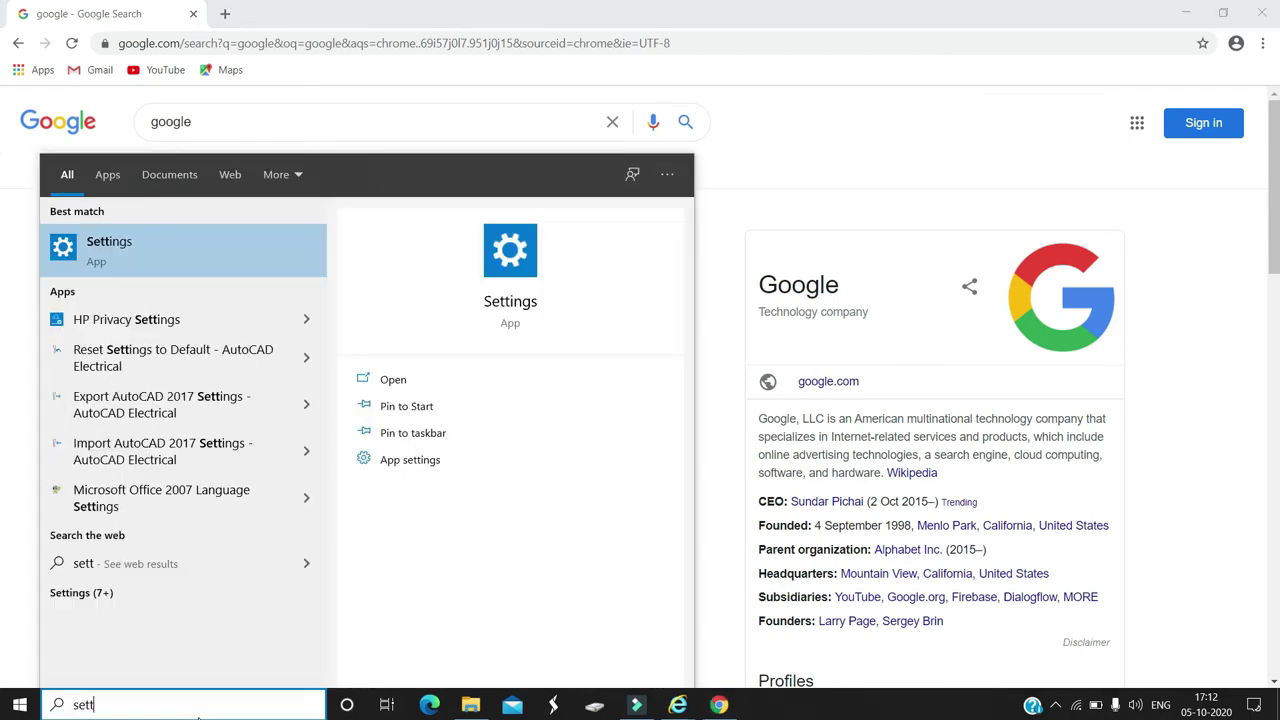
{"action": "left_click", "coordinate": [135, 246]}
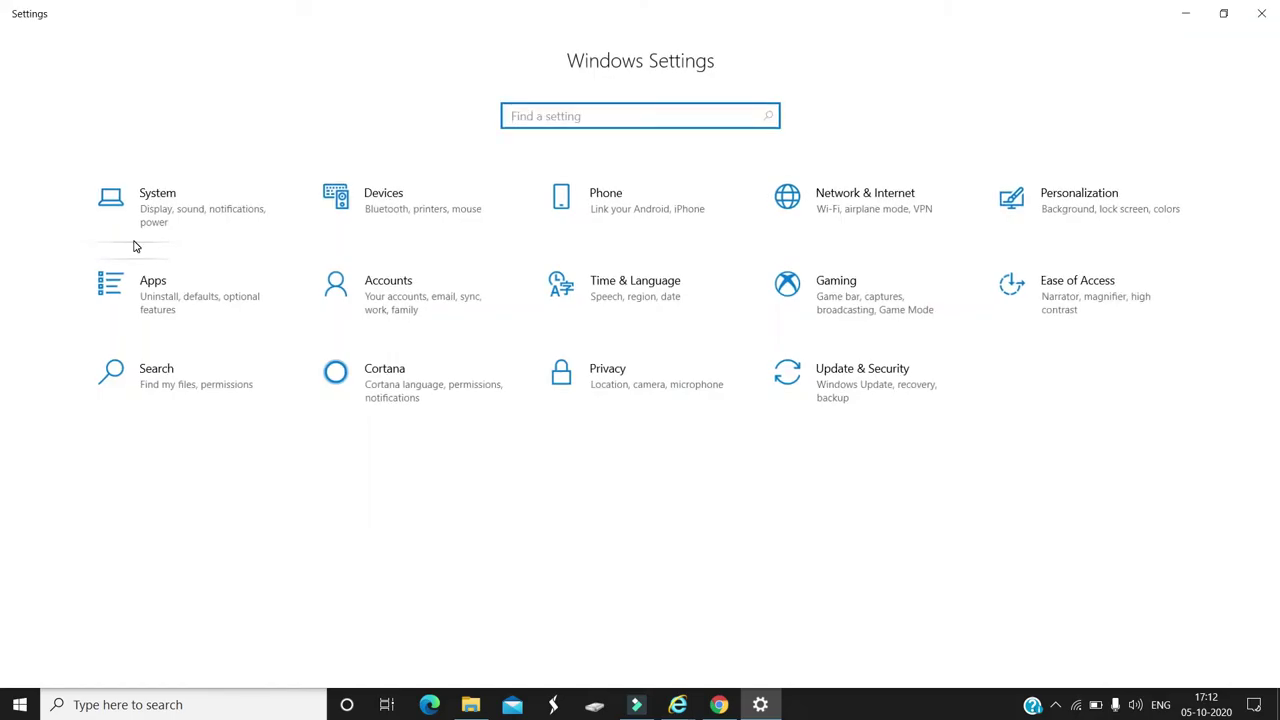
{"action": "left_click", "coordinate": [155, 280]}
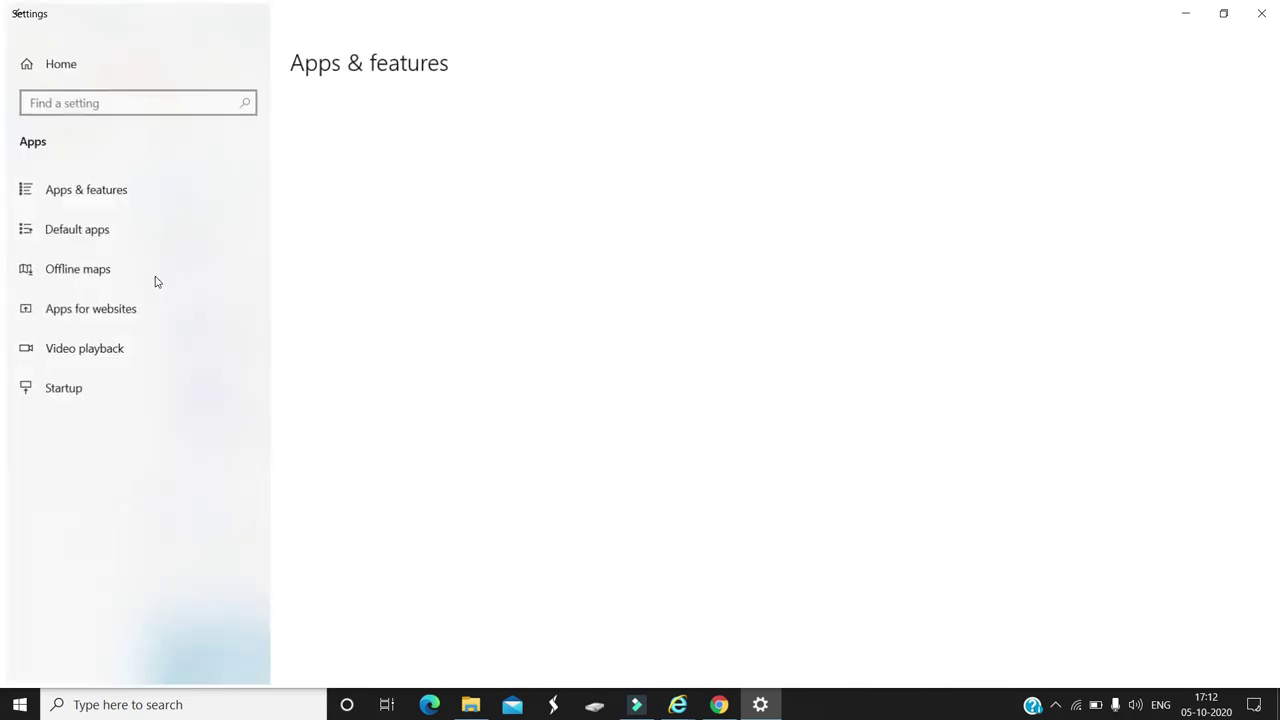
{"action": "left_click", "coordinate": [145, 276]}
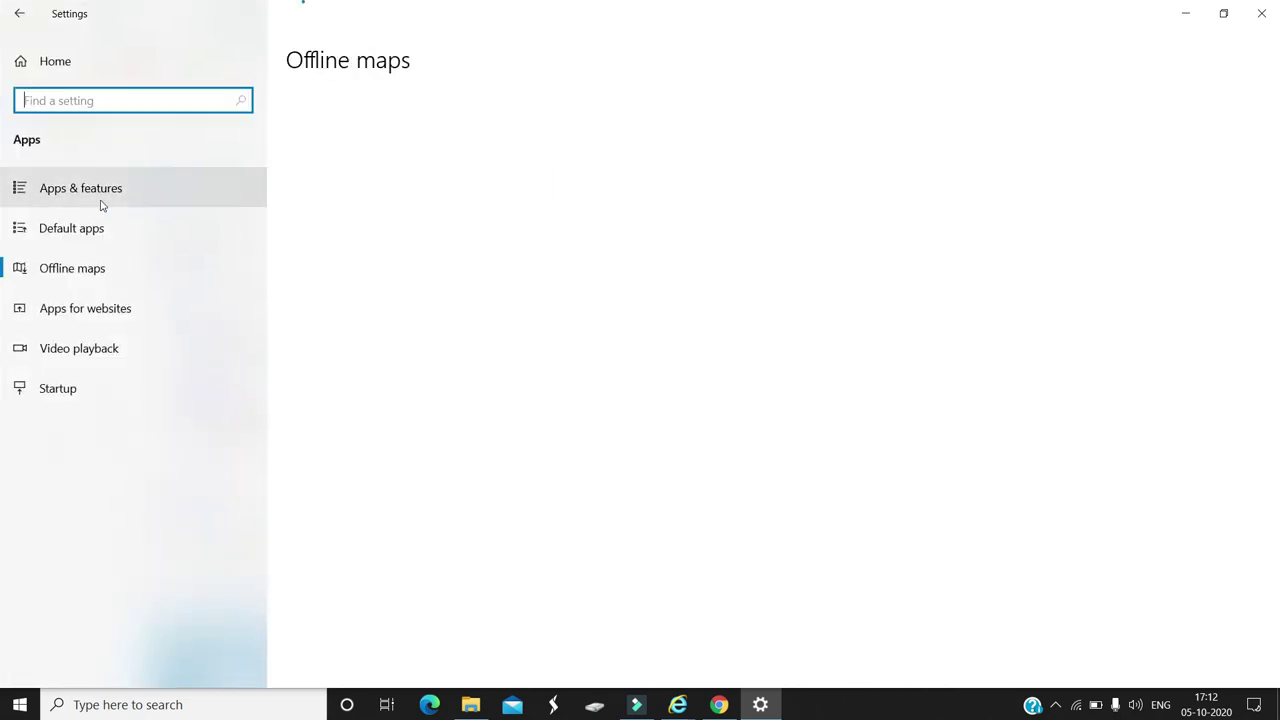
{"action": "left_click", "coordinate": [72, 229]}
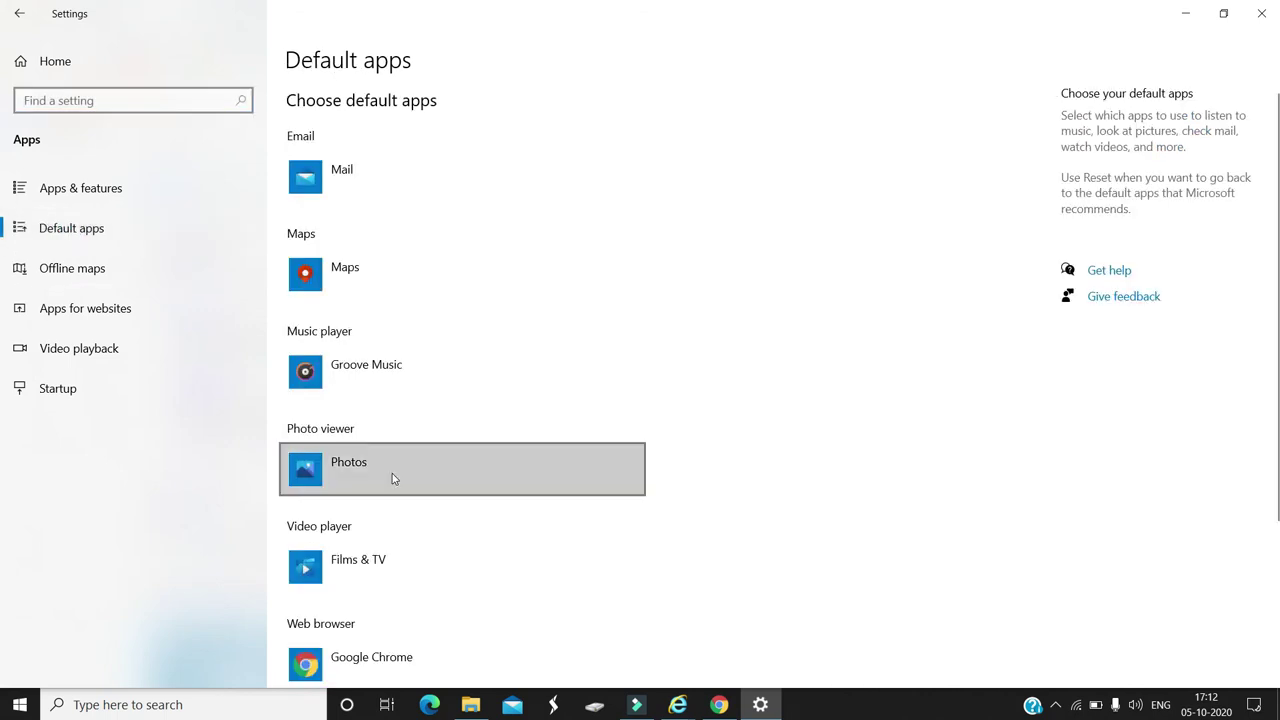
View the available default web browser choices and close the list without changing the selection
{"action": "scroll", "coordinate": [3, 437], "scroll_direction": "down", "scroll_amount": 5}
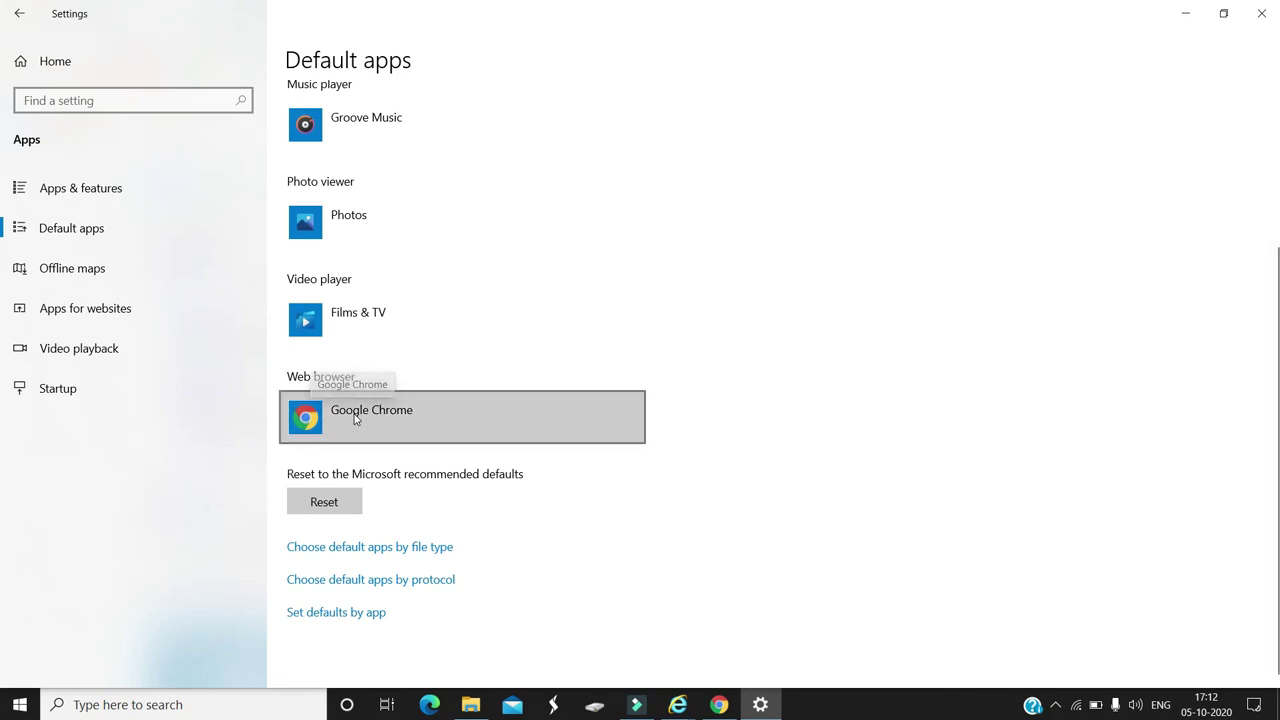
{"action": "left_click", "coordinate": [355, 418]}
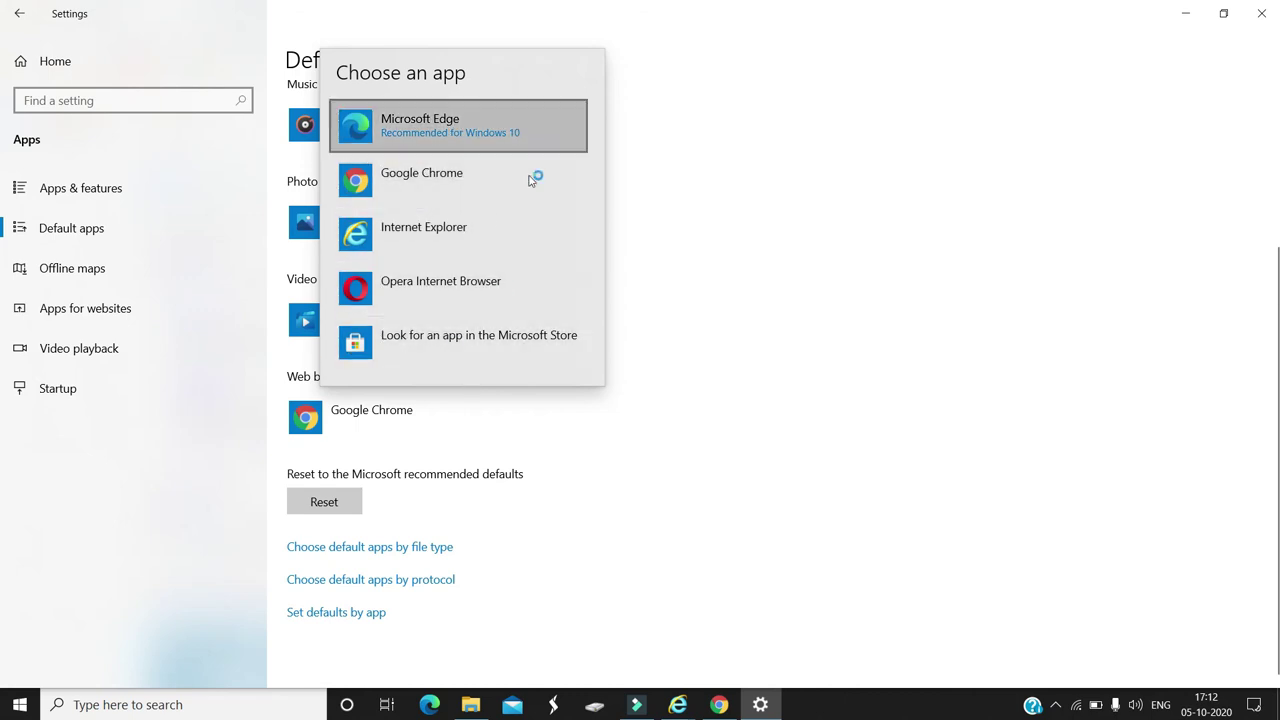
{"action": "left_click", "coordinate": [806, 381]}
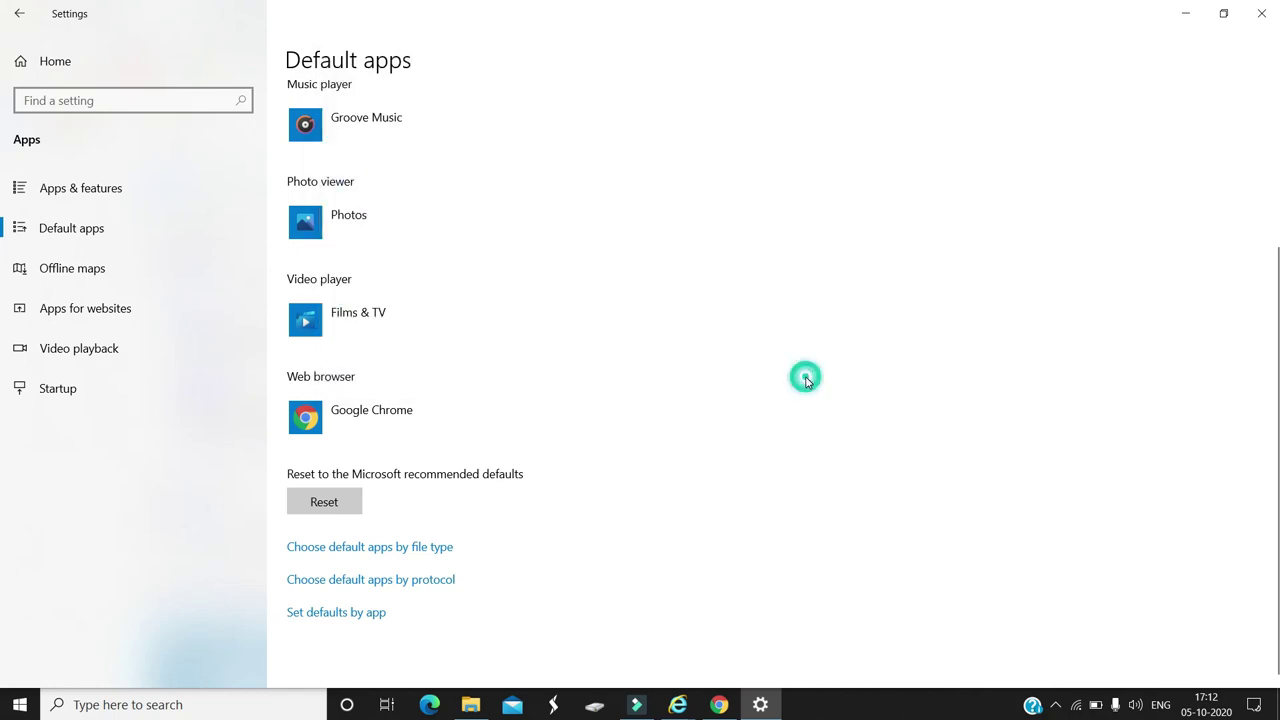